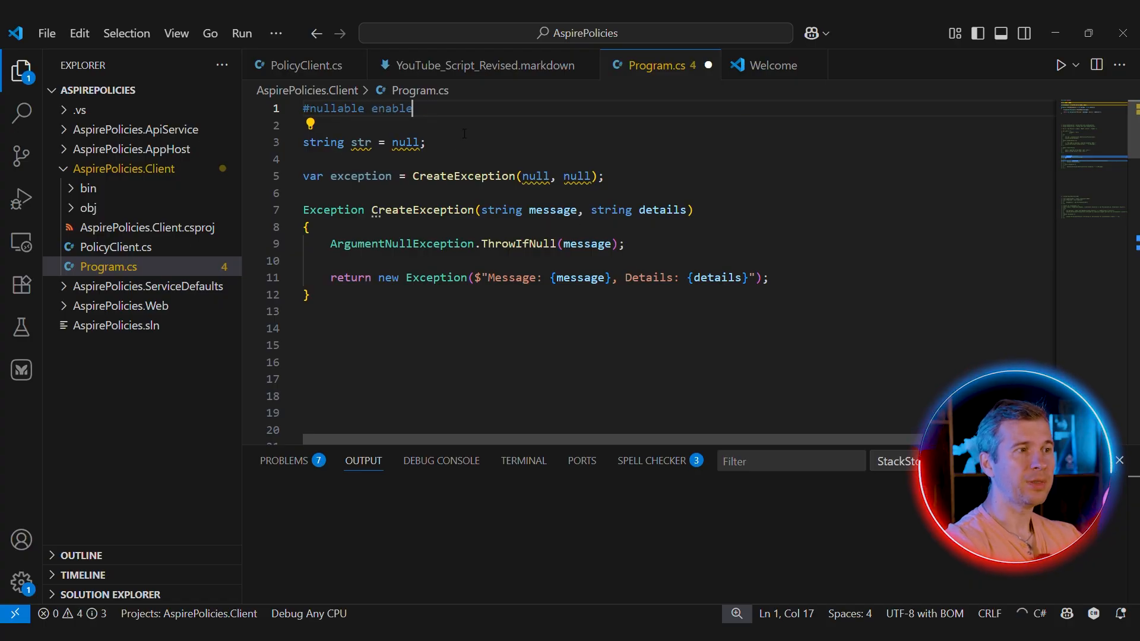
# Step: Restore the #nullable enable directive so the null-assignment warnings reappear
pyautogui.hotkey('ctrl', 'z')
# Step: Make the str variable and the details parameter nullable with string?
pyautogui.click(343, 143)
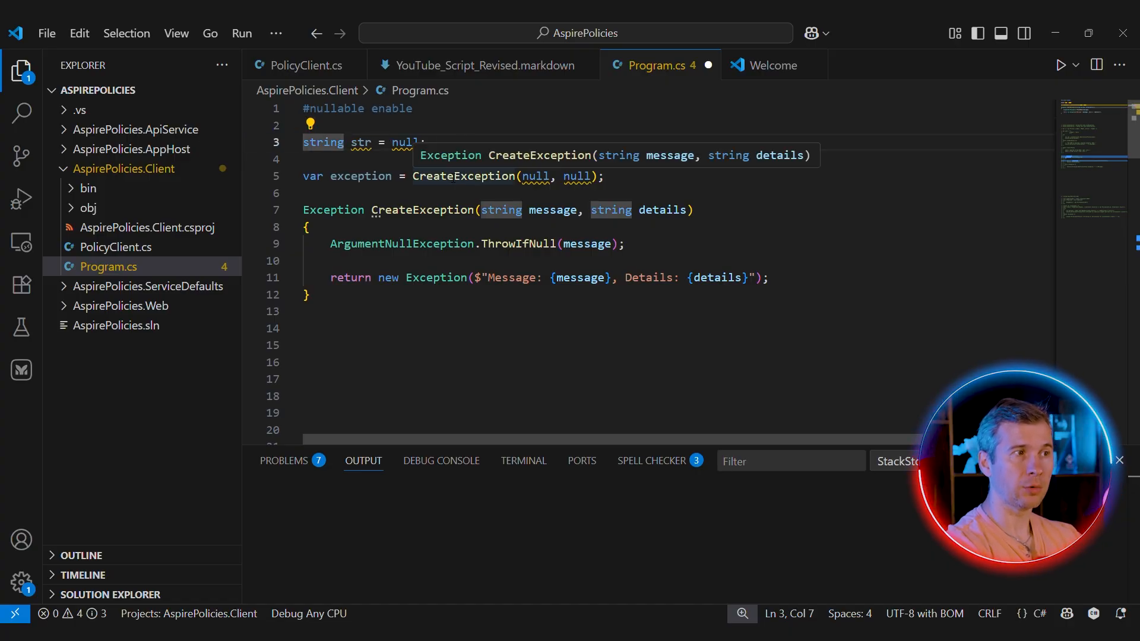
pyautogui.write('?')
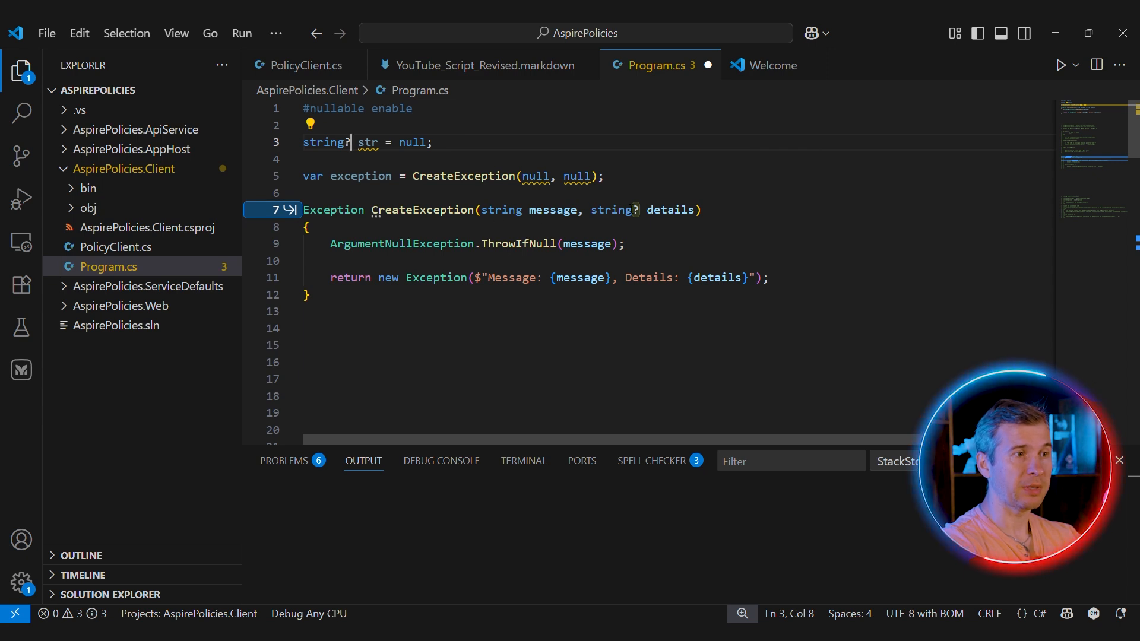
pyautogui.click(634, 211)
pyautogui.press('Right')
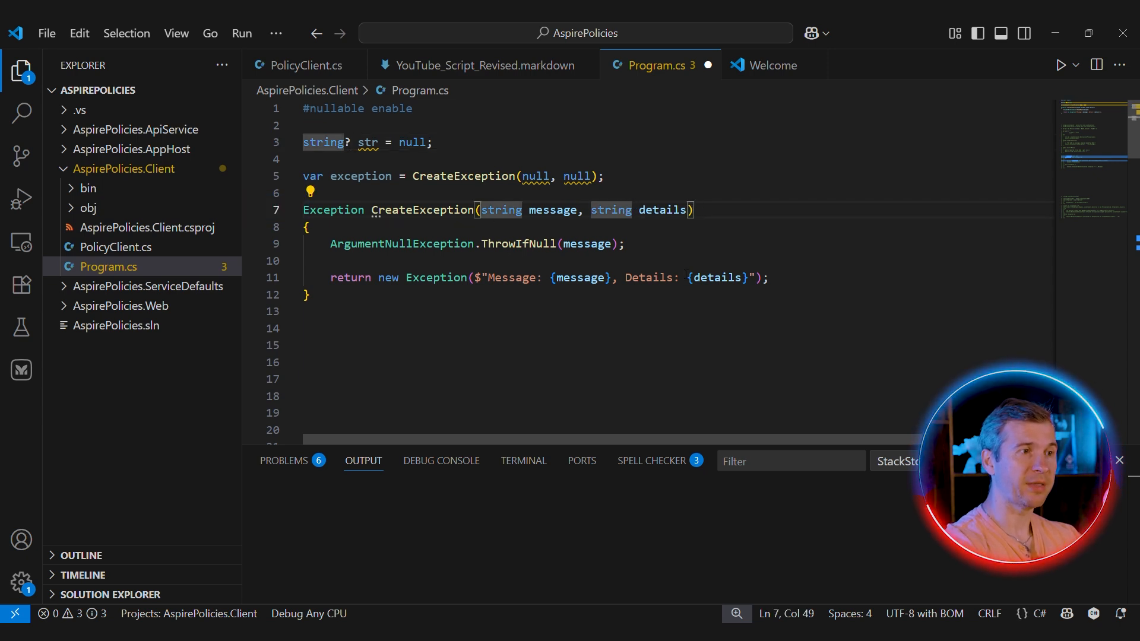
pyautogui.press('Tab')
# Step: Review the ThrowIfNull statement, the CreateException signature and the required Name property
pyautogui.click(670, 258)
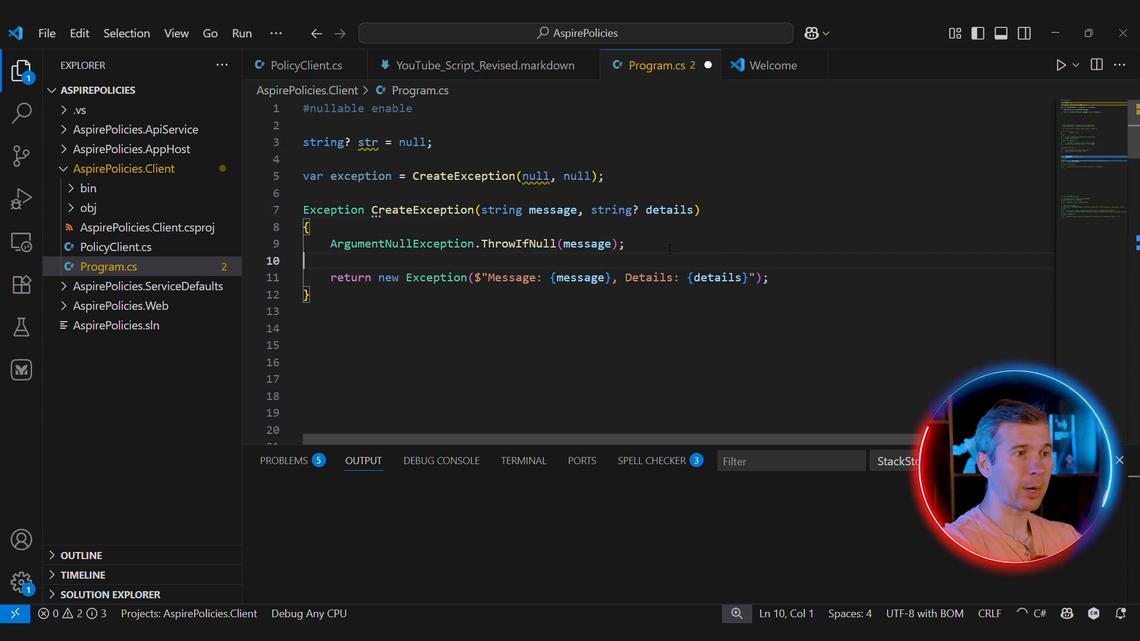
pyautogui.press('Up')
pyautogui.press('Up')
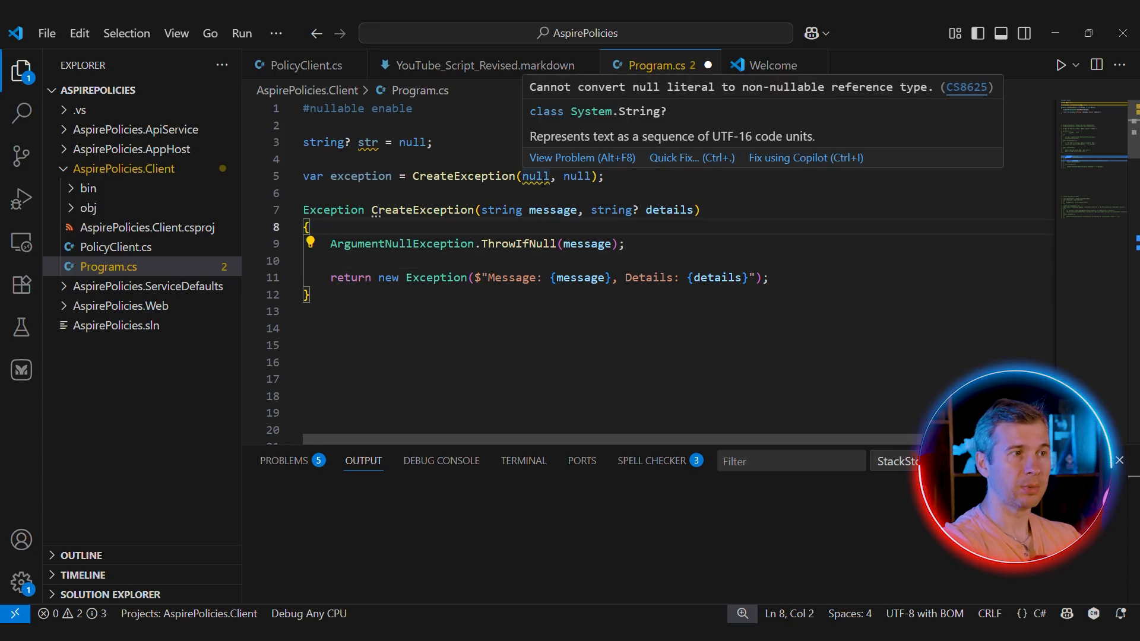
pyautogui.click(661, 247)
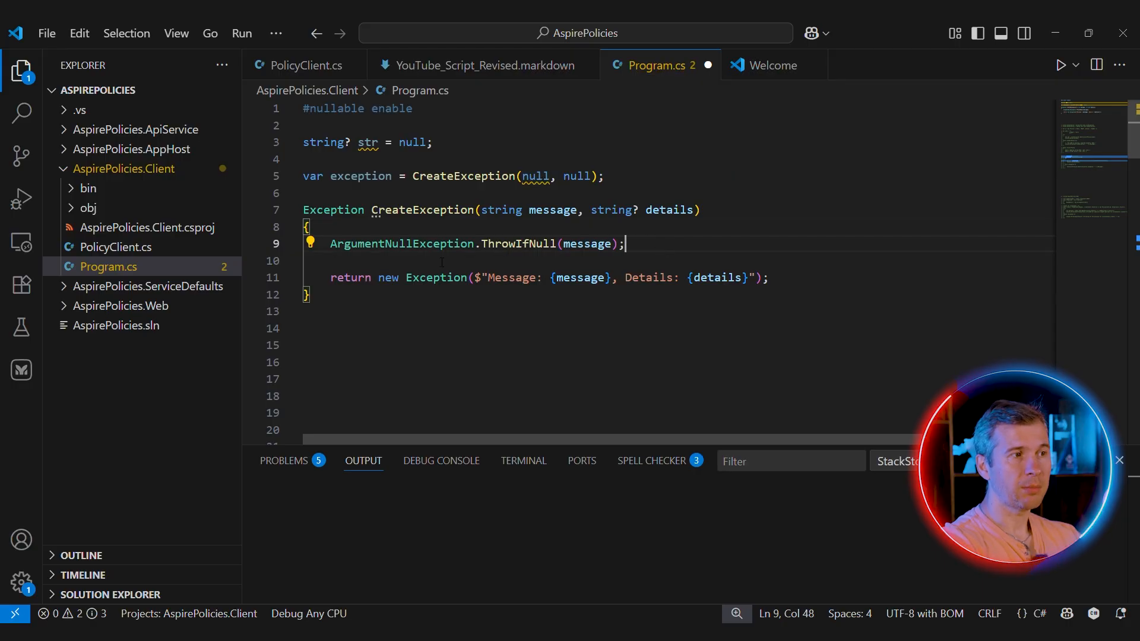
pyautogui.hotkey('shift', 'Home')
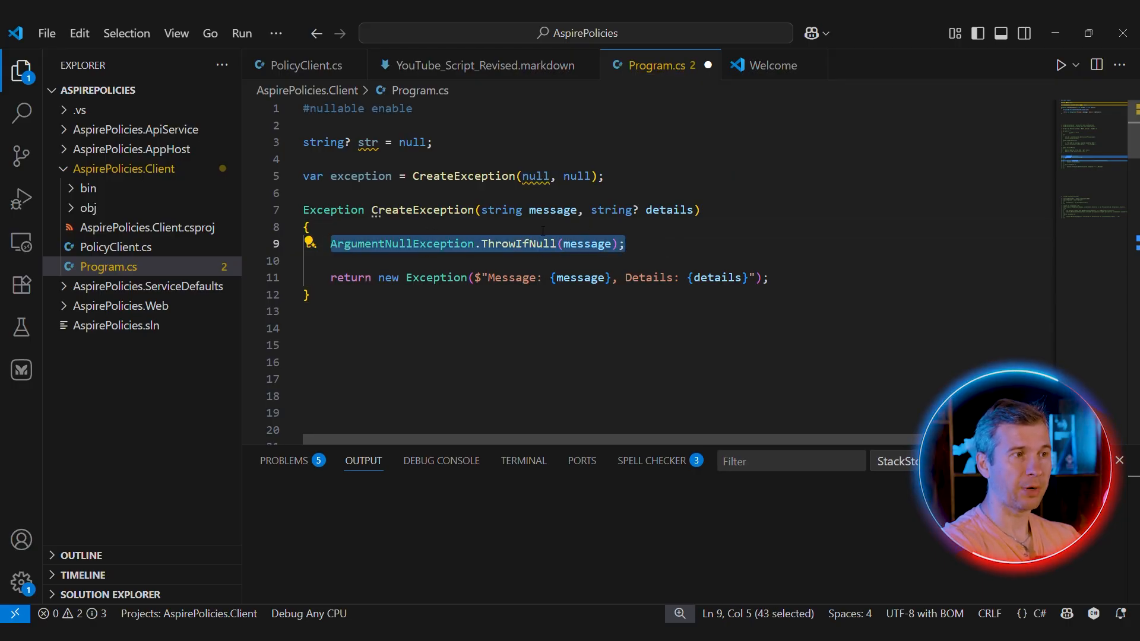
pyautogui.click(422, 229)
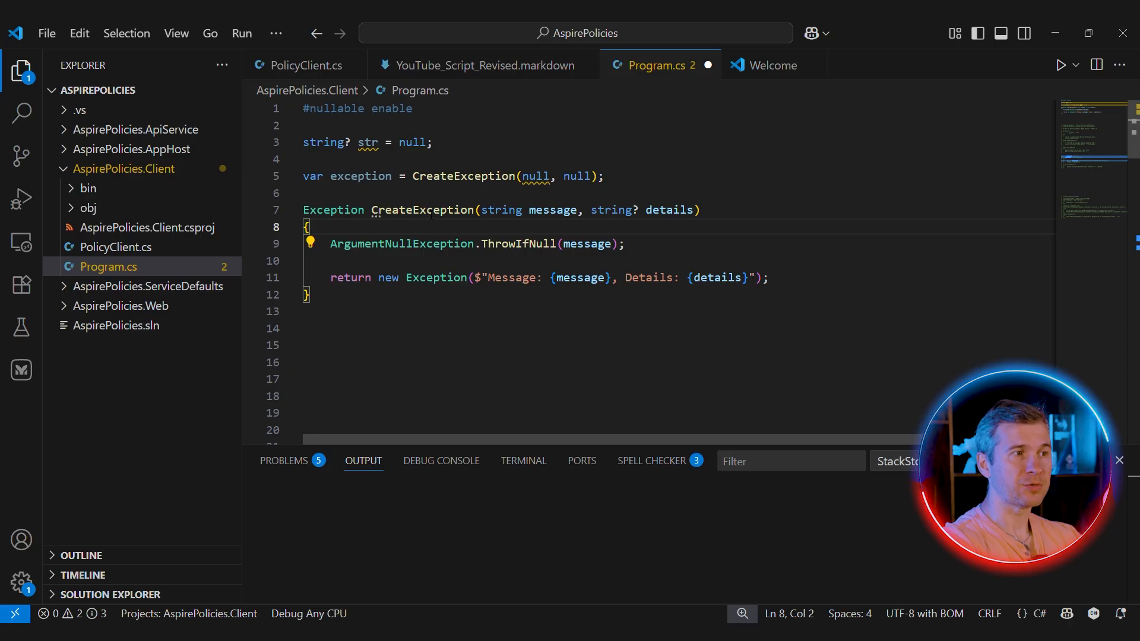
pyautogui.click(423, 210)
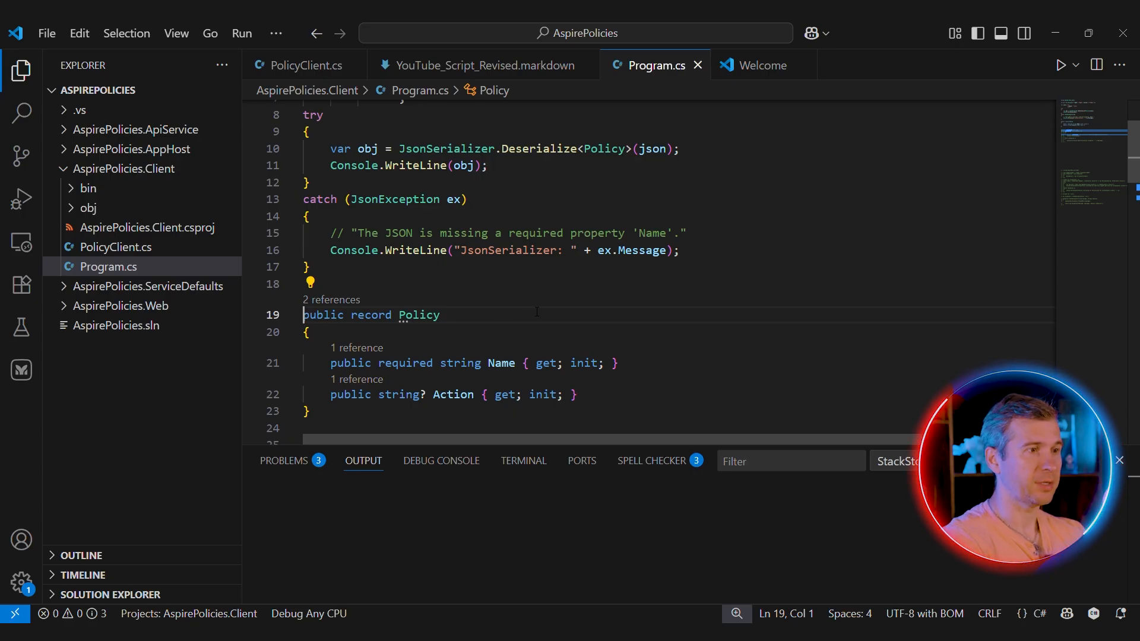
pyautogui.click(502, 362)
# Step: Add Name = "Name" to the new Policy initializer to clear the required-member error
pyautogui.doubleClick(437, 314)
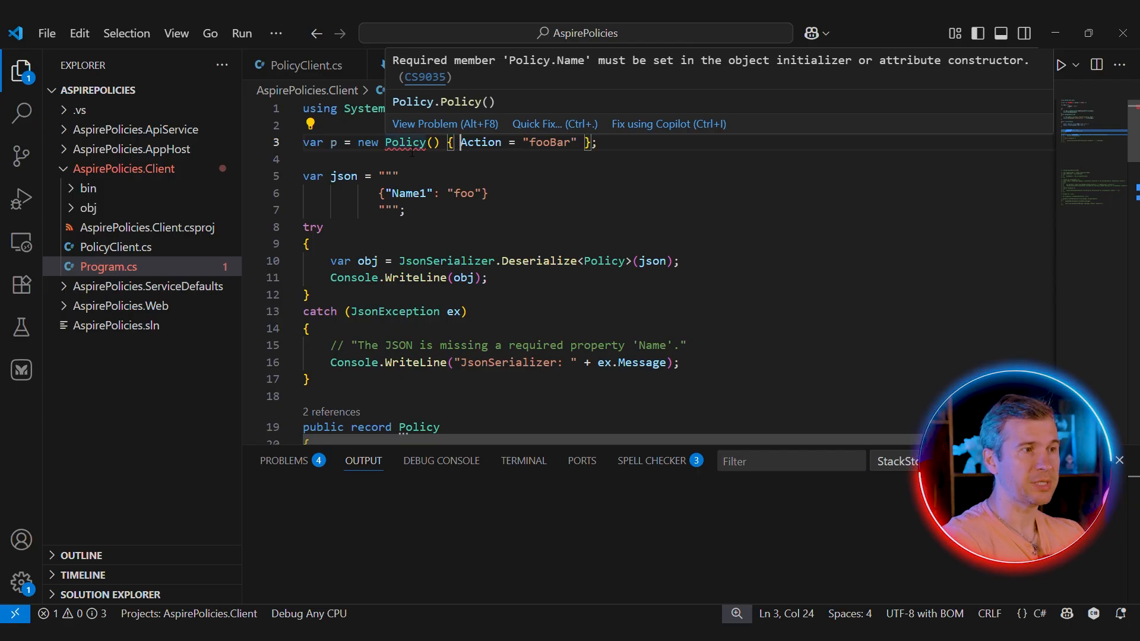
pyautogui.hotkey('ctrl', 'z')
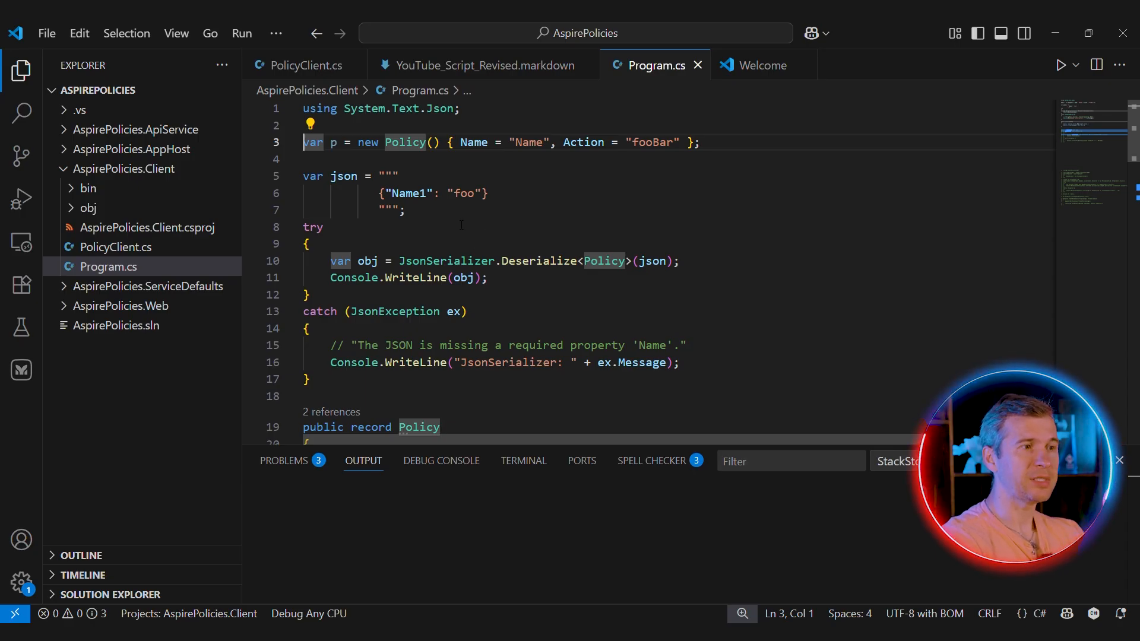
# Step: Review the JSON literal and JsonSerializer call, then run the client program
pyautogui.moveTo(330, 176); pyautogui.dragTo(405, 209)
pyautogui.click(405, 209)
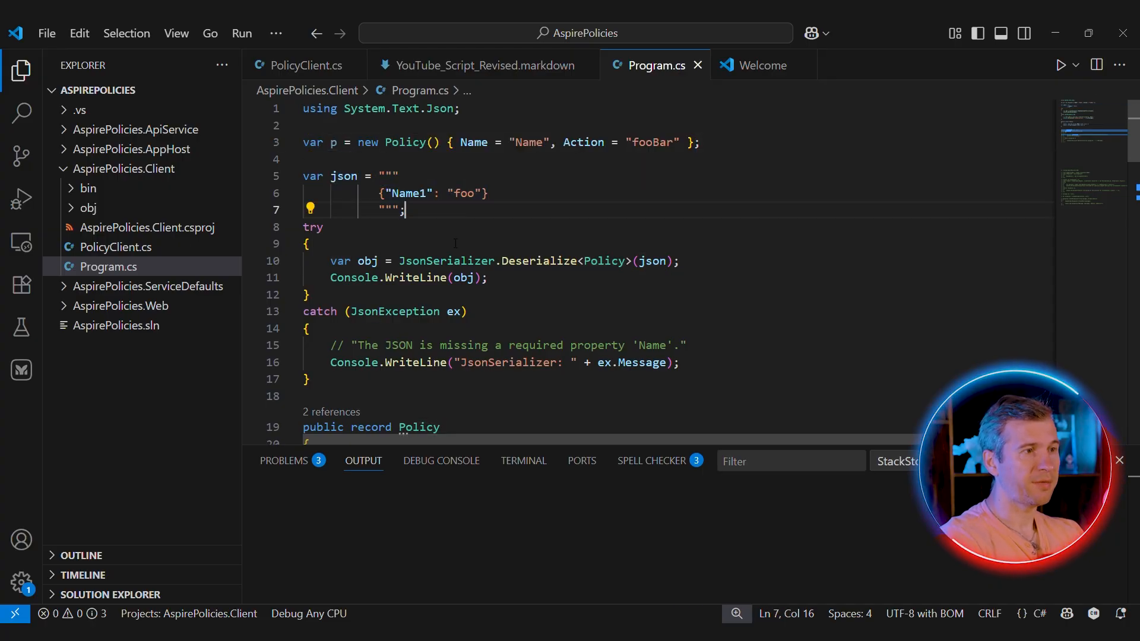
pyautogui.moveTo(460, 143); pyautogui.dragTo(655, 143)
pyautogui.click(468, 260)
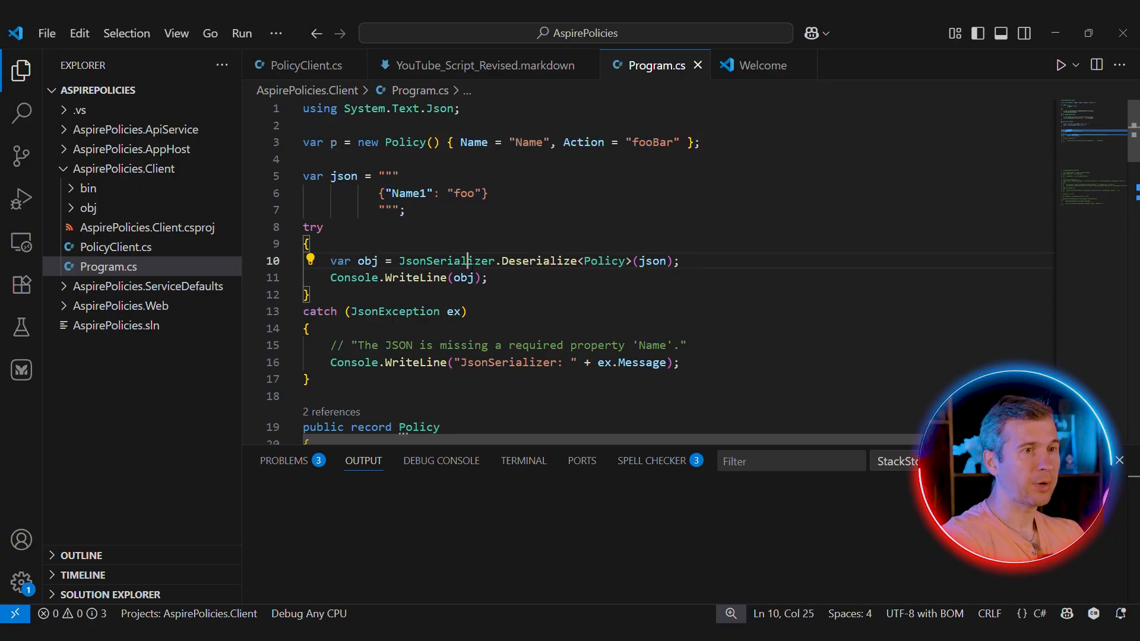
pyautogui.click(1061, 65)
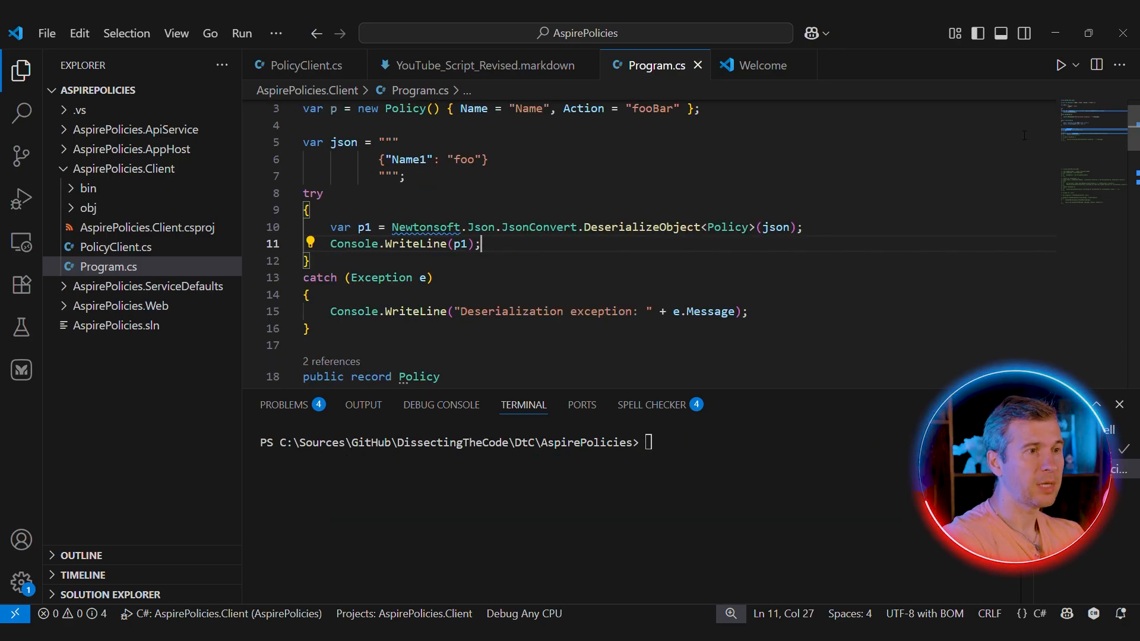
# Step: Run the Newtonsoft version and add a [Newtonsoft.Json.JsonRequired] line above Name
pyautogui.click(1060, 65)
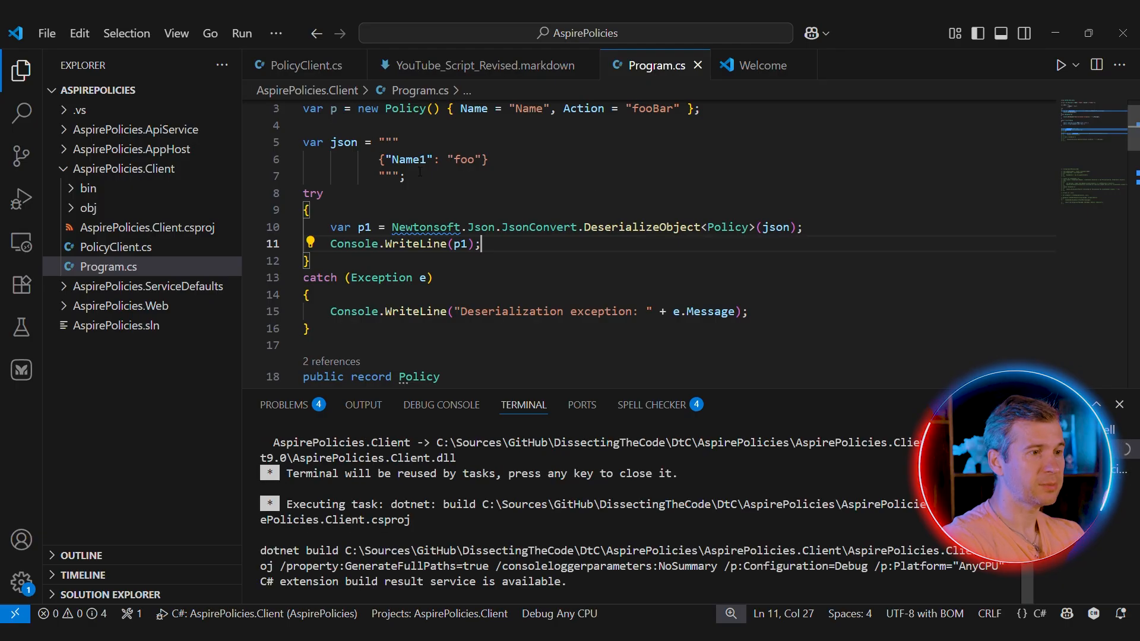
pyautogui.moveTo(515, 519)
pyautogui.mouseDown()
pyautogui.moveTo(281, 535)
pyautogui.moveTo(515, 519)
pyautogui.mouseUp()
pyautogui.click(310, 385)
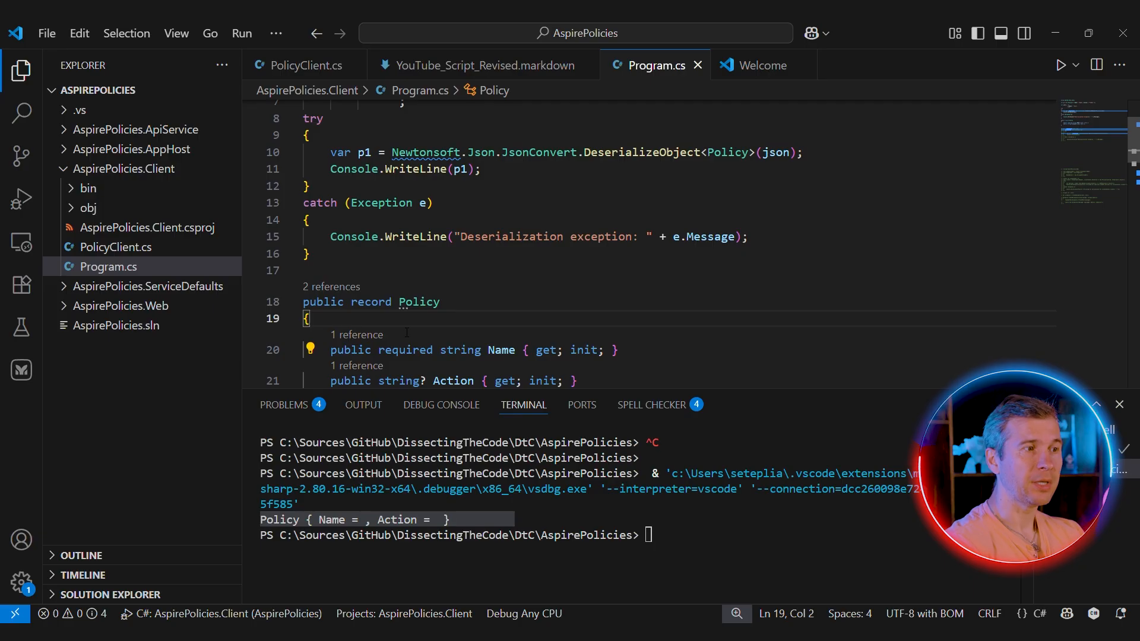
pyautogui.press('Return')
pyautogui.write('[Newtonsoft.Json.JsonRequired]')
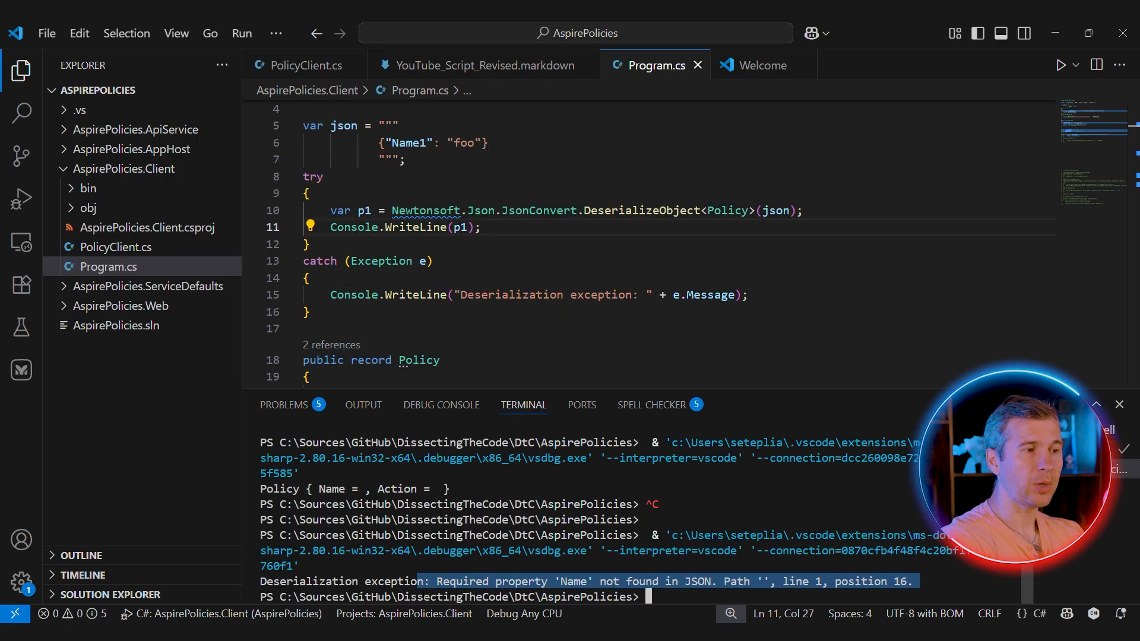
# Step: Highlight the missing-Name deserialization exception printed in the terminal
pyautogui.moveTo(917, 582); pyautogui.dragTo(260, 582)
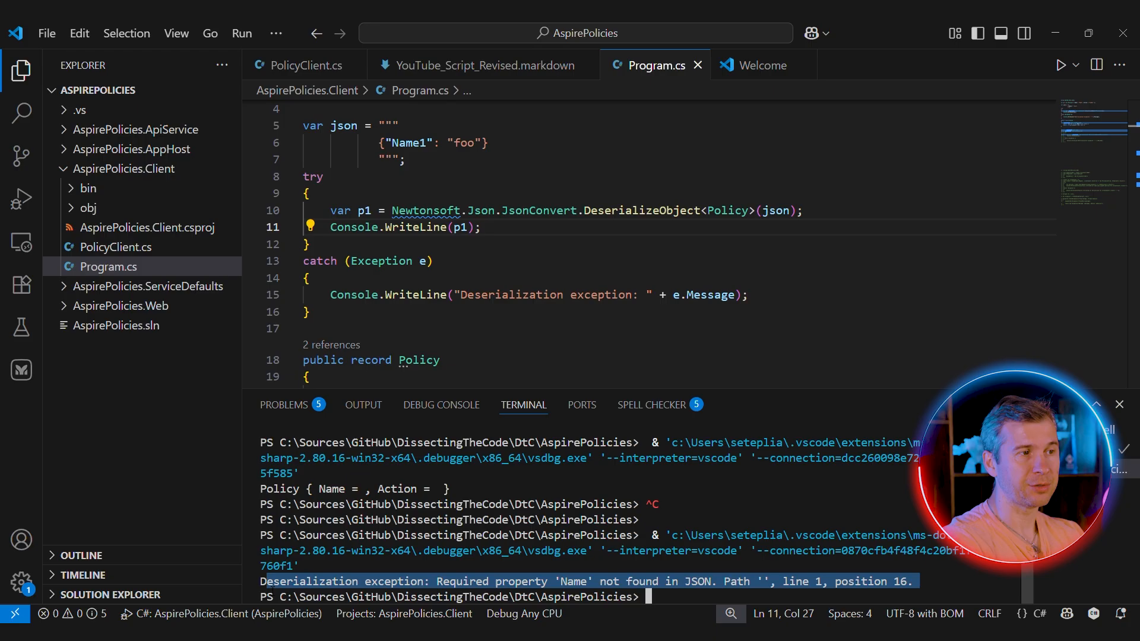
pyautogui.click(434, 261)
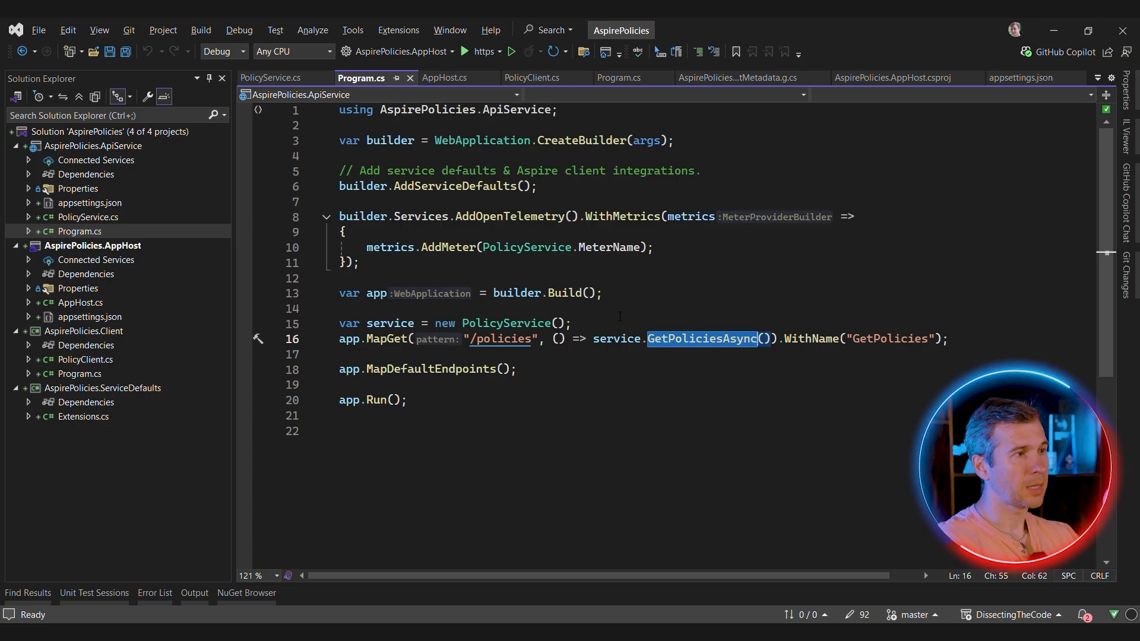
# Step: Clear the GetPoliciesAsync selection in the /policies MapGet endpoint
pyautogui.click(428, 263)
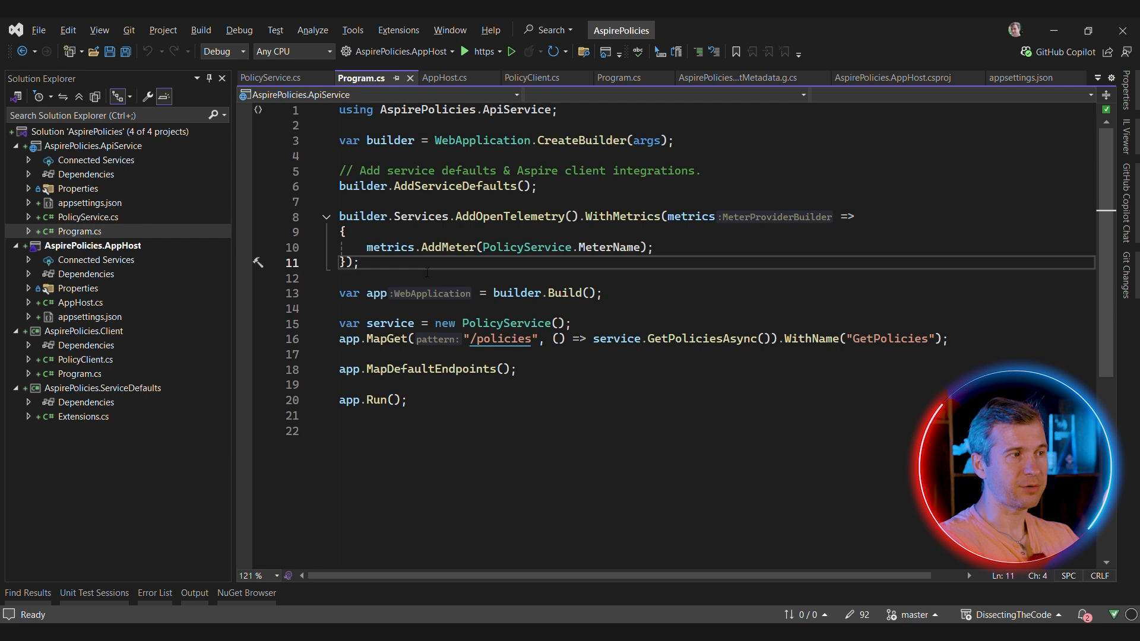
pyautogui.click(557, 338)
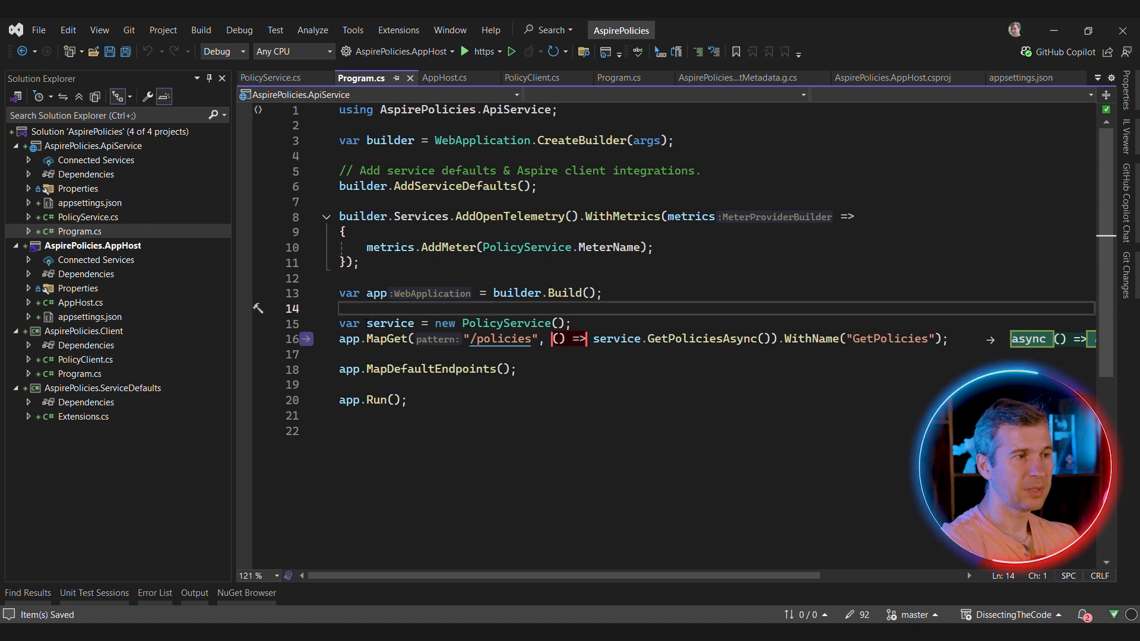
pyautogui.moveTo(588, 339); pyautogui.dragTo(485, 312)
pyautogui.click(633, 369)
pyautogui.click(702, 339)
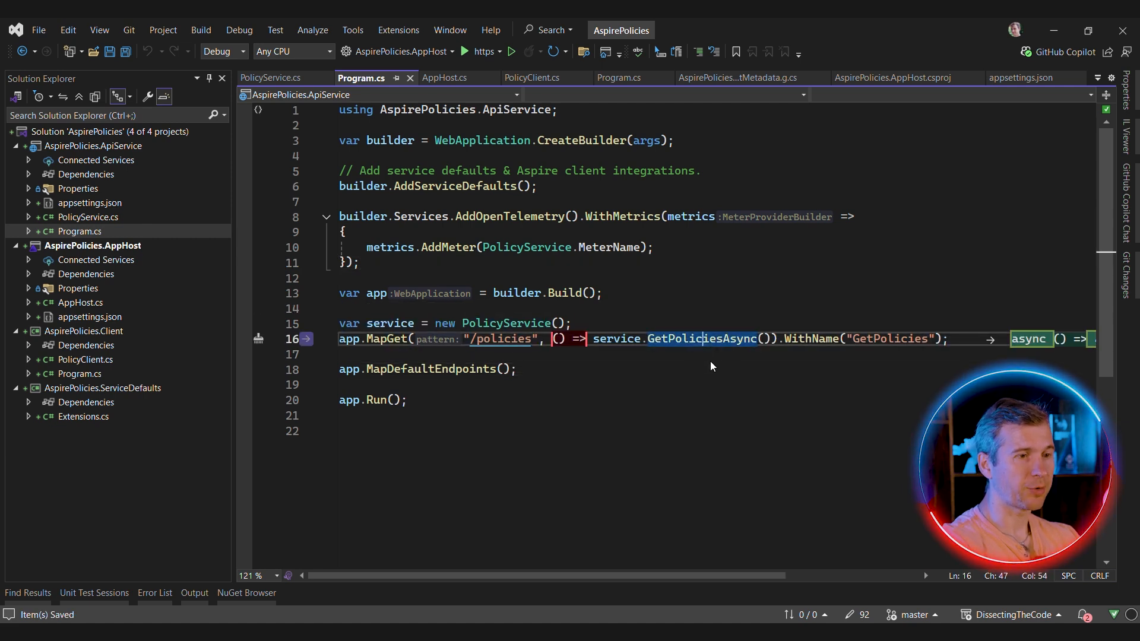
pyautogui.press('F12')
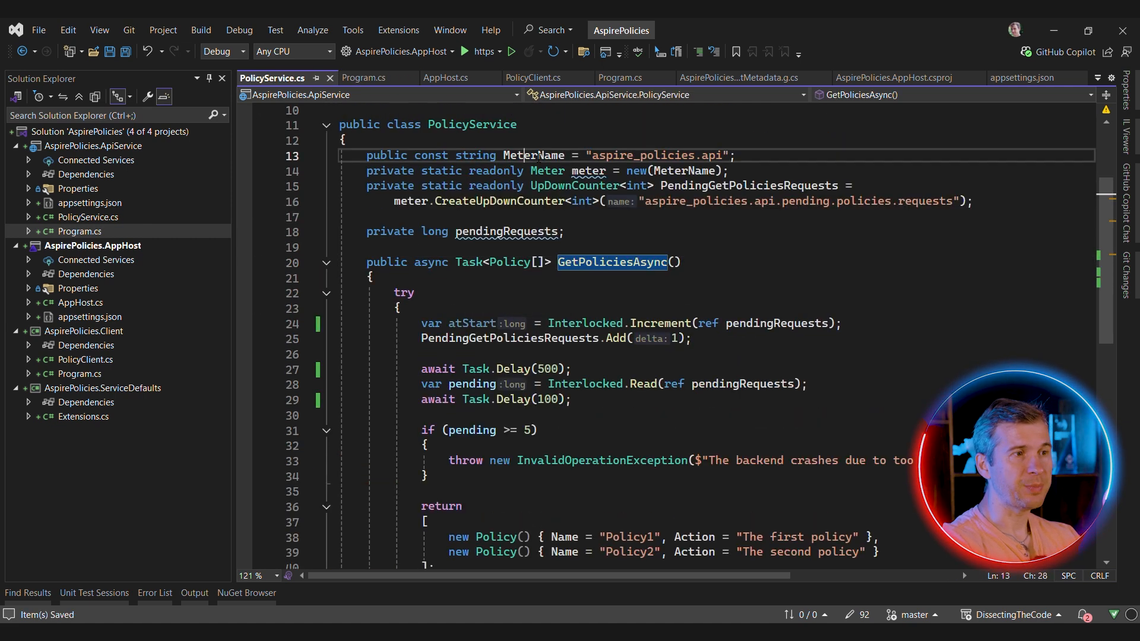
pyautogui.moveTo(503, 155); pyautogui.dragTo(973, 202)
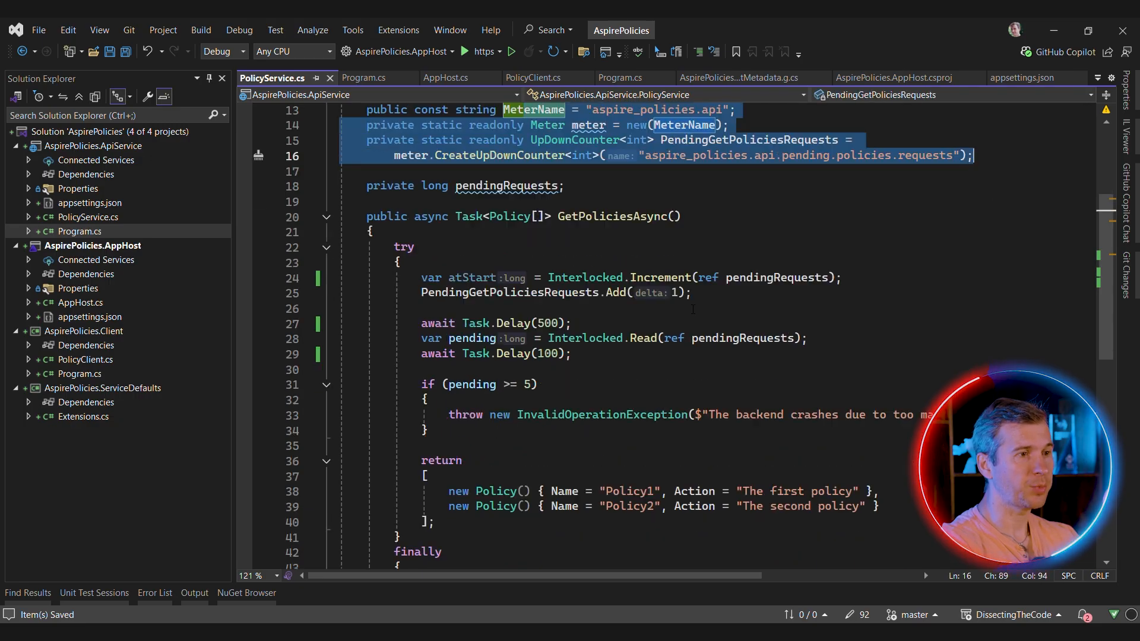
pyautogui.scroll(-1, 694, 262)
pyautogui.click(774, 278)
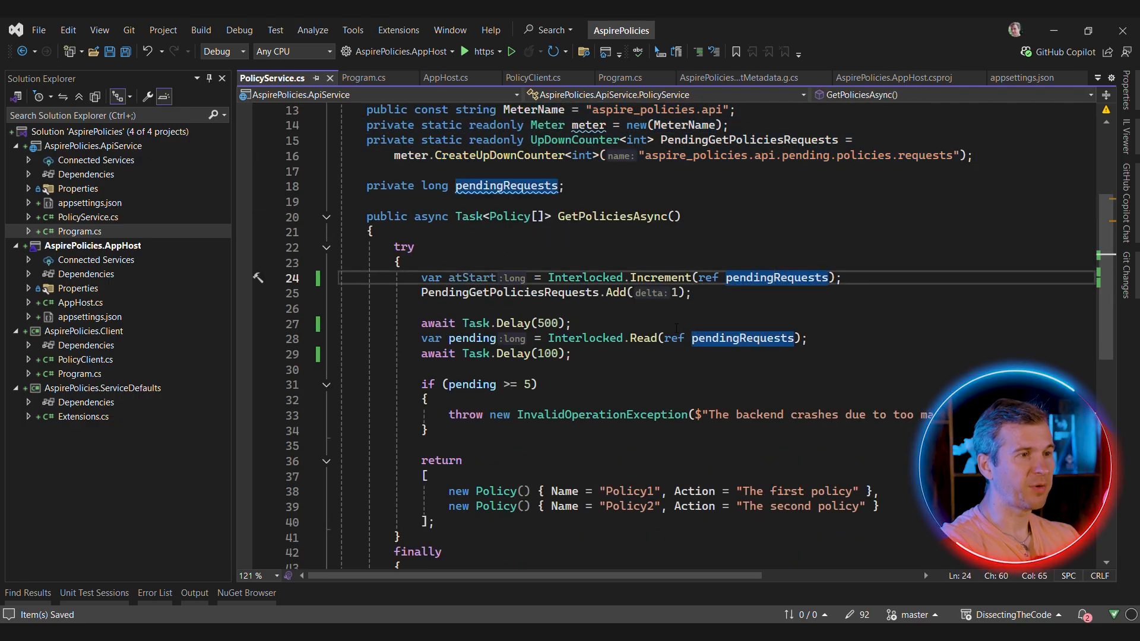
pyautogui.moveTo(422, 324); pyautogui.dragTo(573, 323)
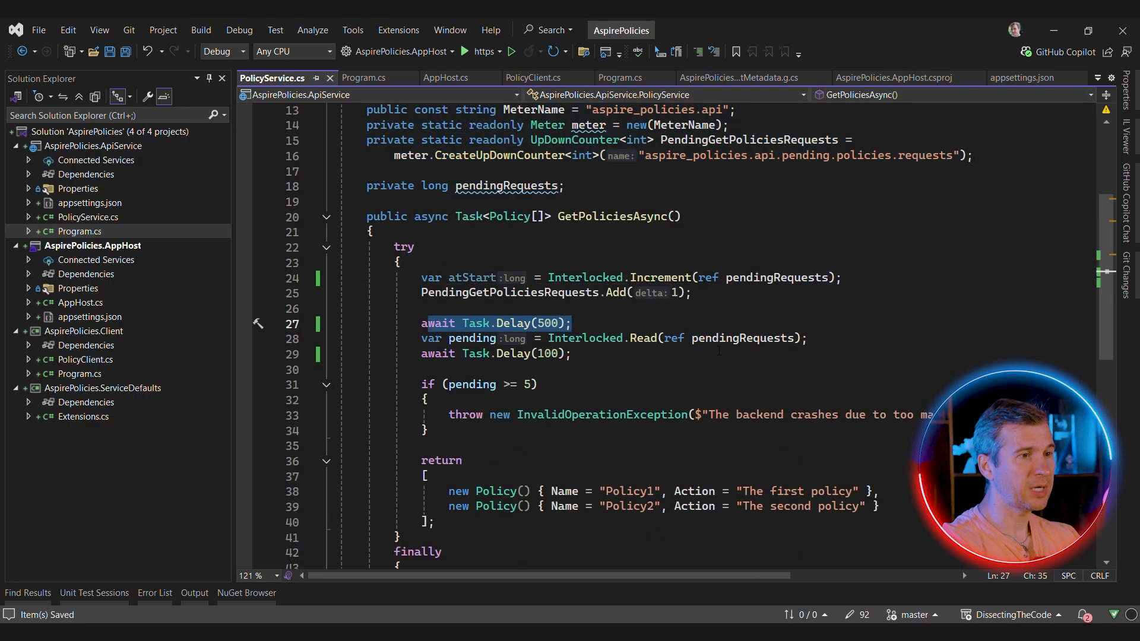
pyautogui.click(746, 339)
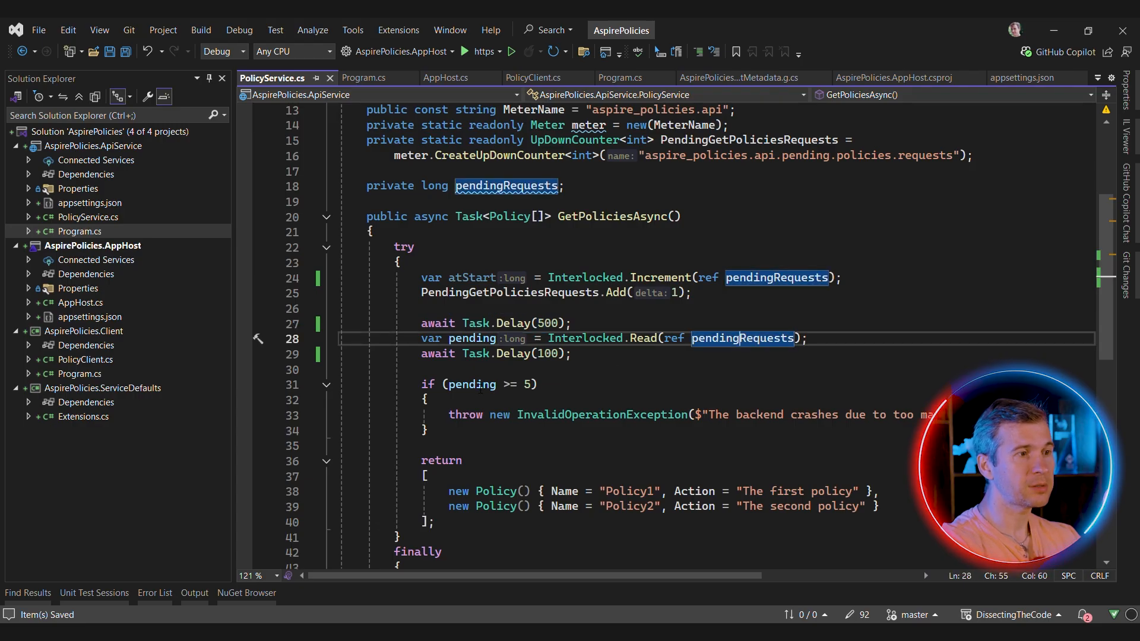
pyautogui.click(611, 385)
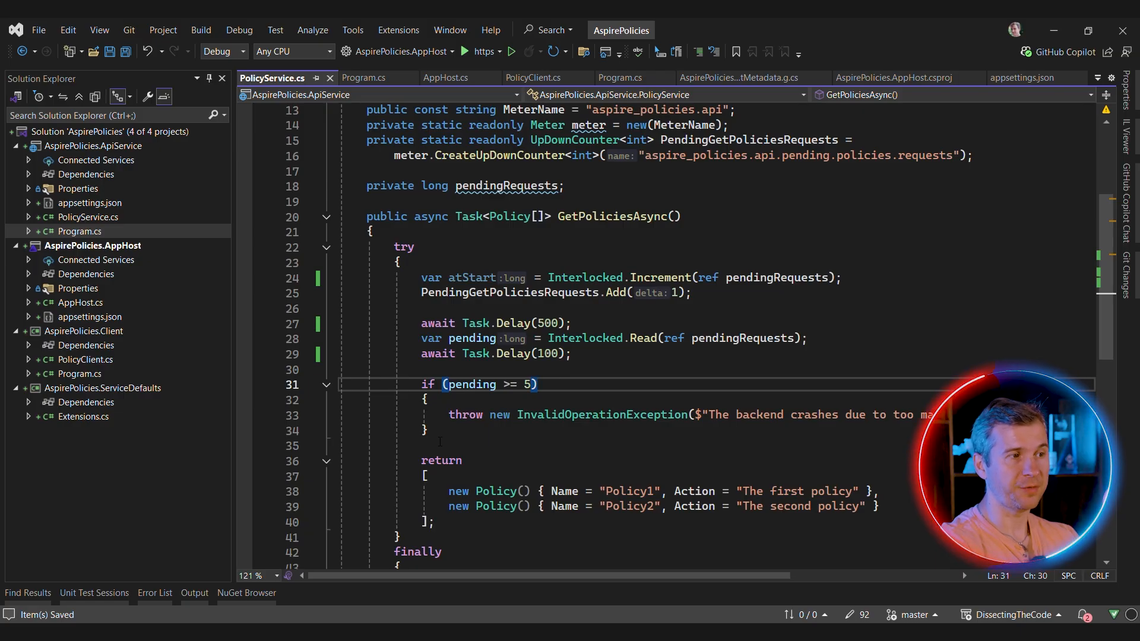
pyautogui.click(623, 445)
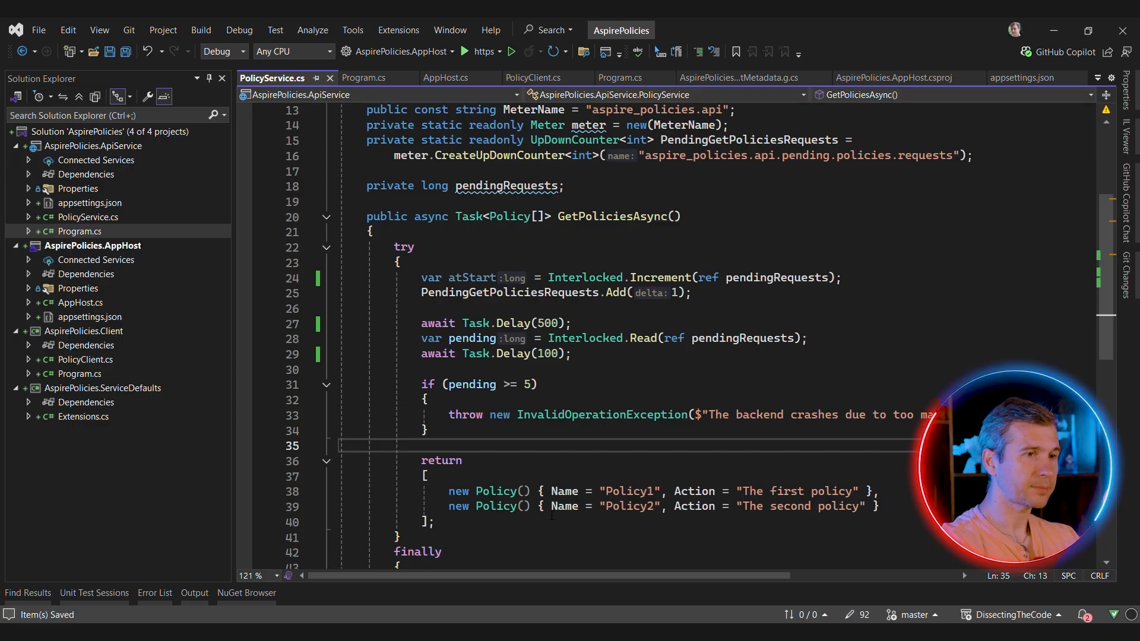
pyautogui.hotkey('ctrl', 'Tab')
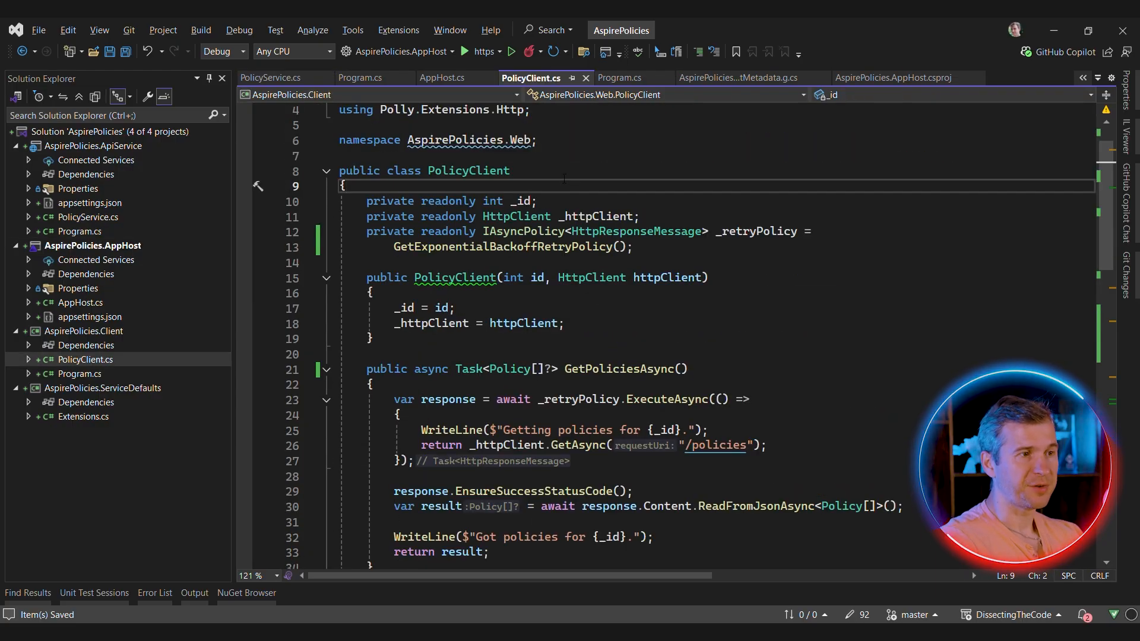
# Step: Walk through HttpClient, GetExponentialBackoffRetryPolicy, _retryPolicy, the status check and ReadFromJsonAsync
pyautogui.doubleClick(592, 278)
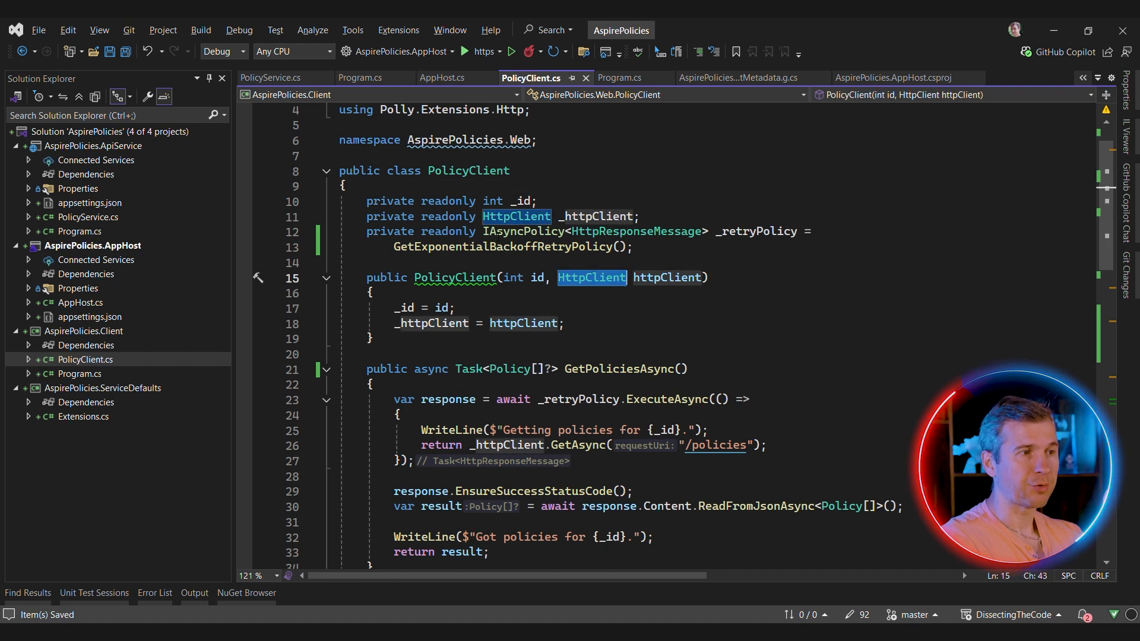
pyautogui.doubleClick(503, 247)
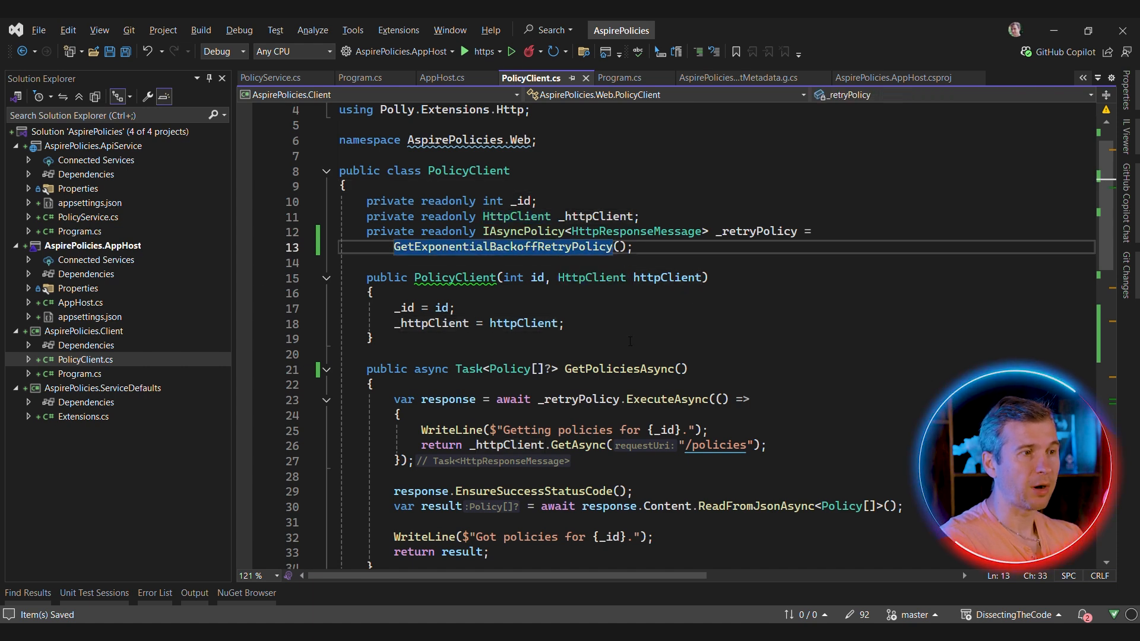
pyautogui.click(579, 399)
pyautogui.scroll(-3, 579, 399)
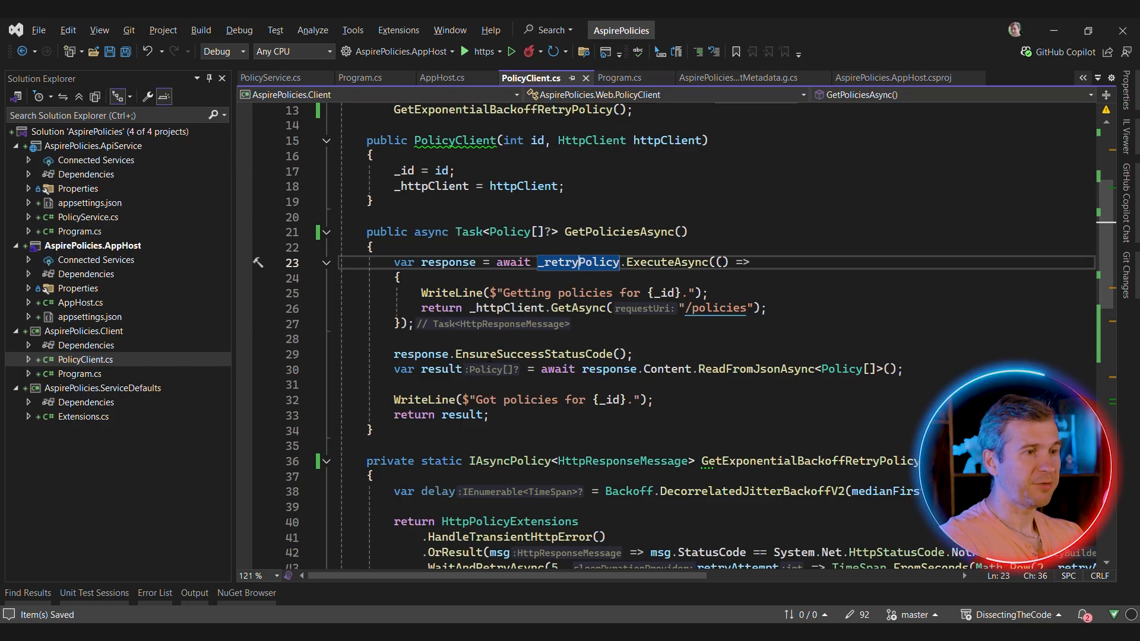
pyautogui.moveTo(468, 355); pyautogui.dragTo(634, 355)
pyautogui.moveTo(702, 369); pyautogui.dragTo(816, 369)
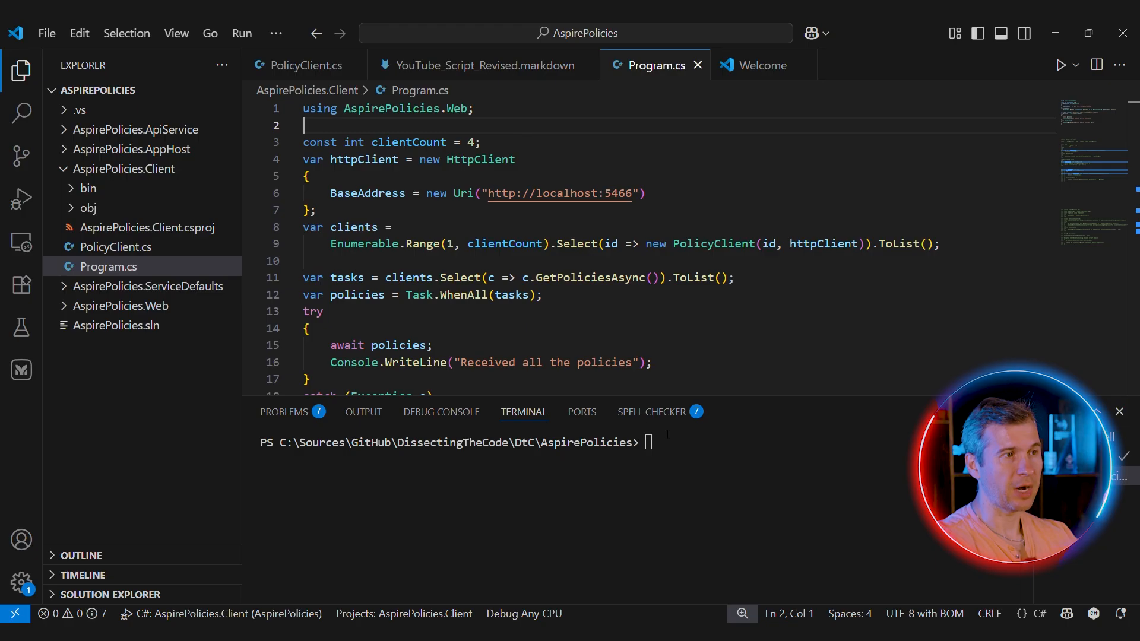
# Step: Review the HttpClient base address and the lines awaiting GetPoliciesAsync for each client
pyautogui.click(535, 160)
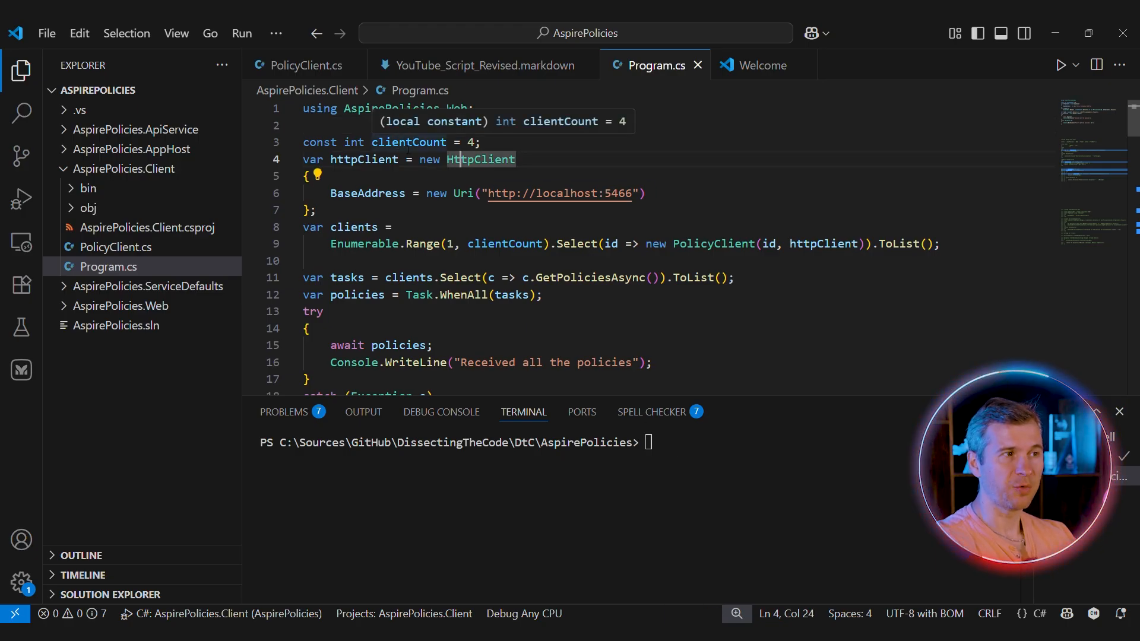
pyautogui.moveTo(463, 193)
pyautogui.moveTo(428, 194); pyautogui.dragTo(664, 209)
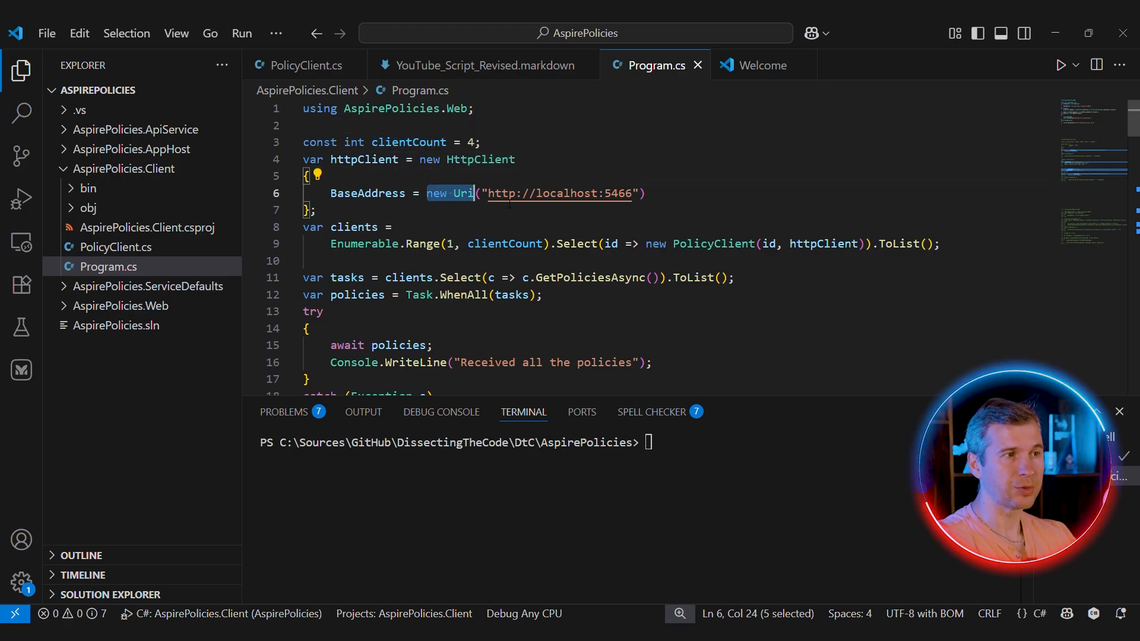
pyautogui.click(557, 277)
pyautogui.scroll(-1, 557, 278)
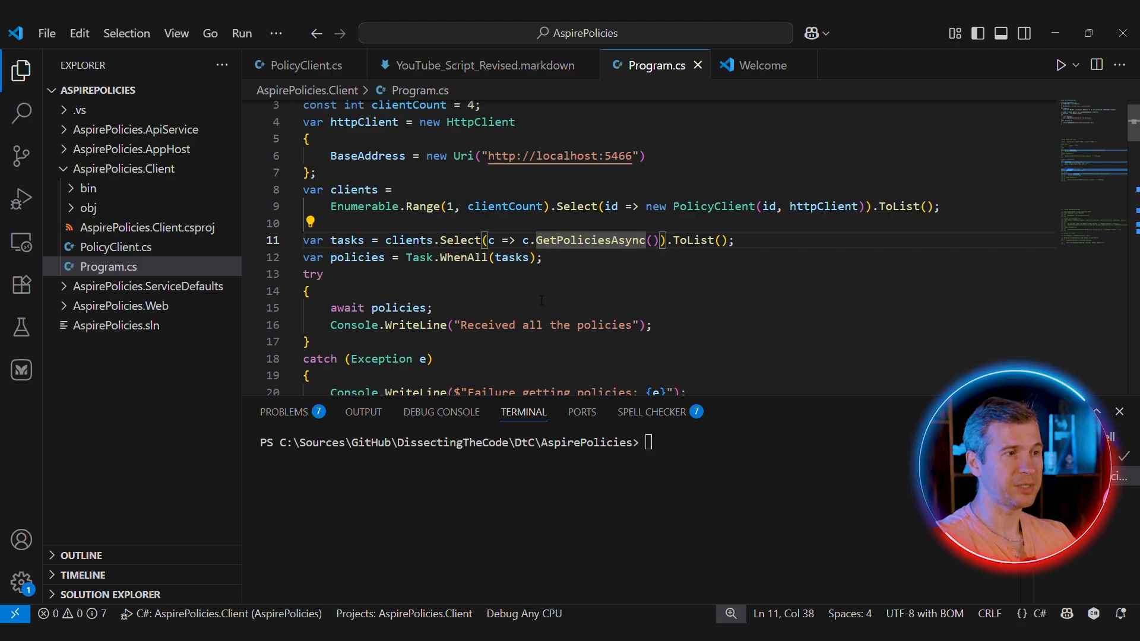
pyautogui.scroll(-1, 543, 302)
pyautogui.click(437, 271)
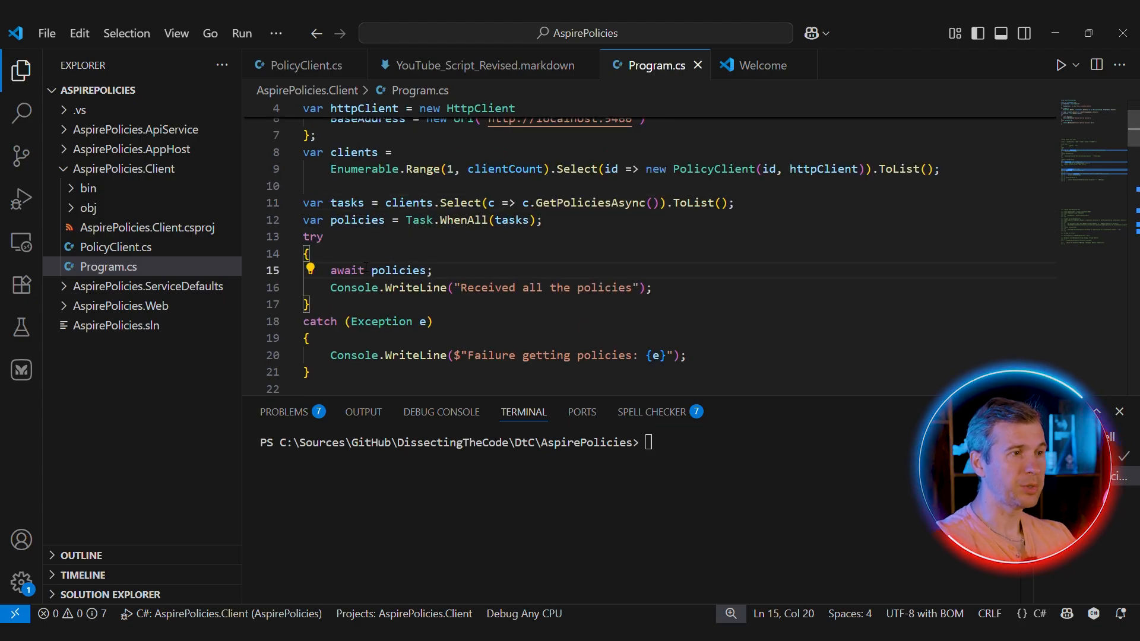
pyautogui.moveTo(330, 270); pyautogui.dragTo(641, 288)
pyautogui.click(313, 254)
# Step: Run the client with clientCount = 4 and confirm all four clients received policies
pyautogui.press('F5')
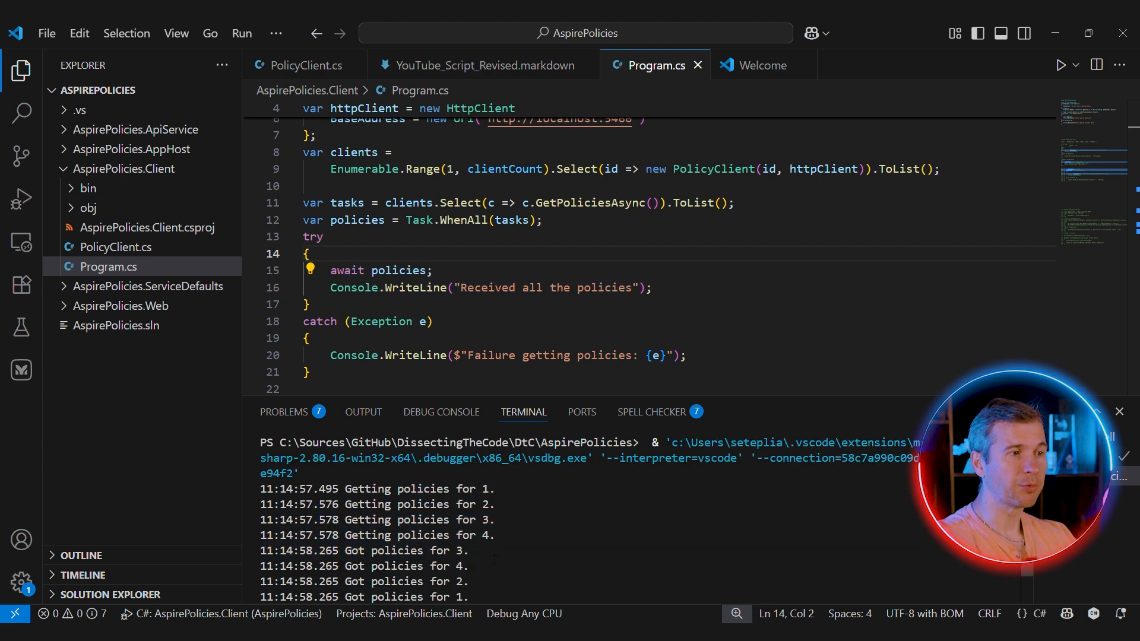
pyautogui.moveTo(389, 488); pyautogui.dragTo(517, 605)
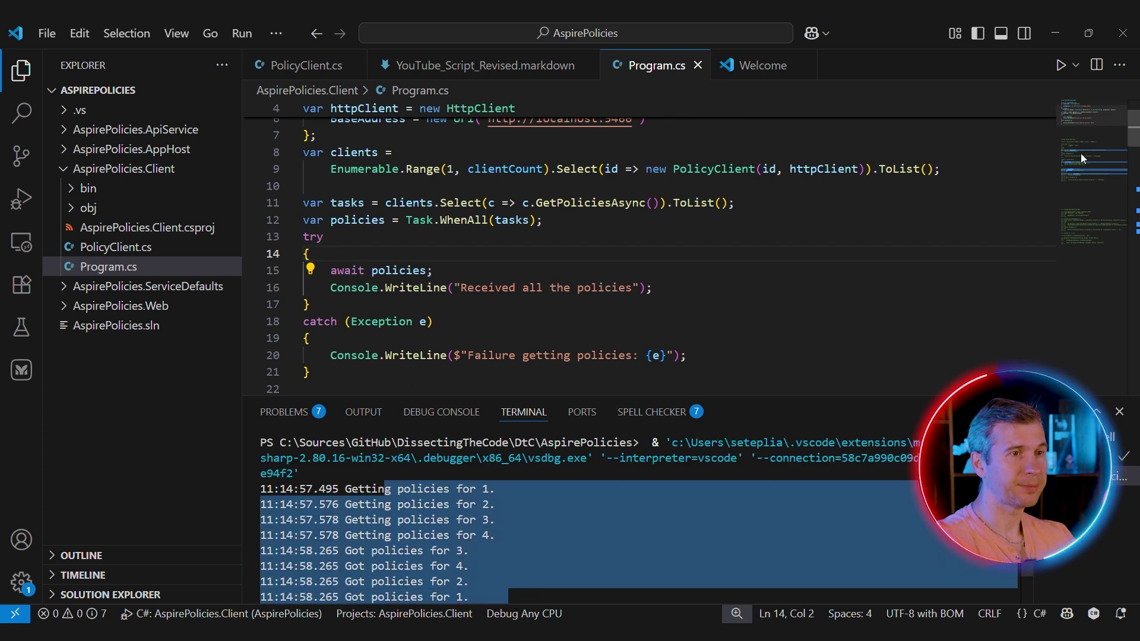
pyautogui.hotkey('alt', 'Tab')
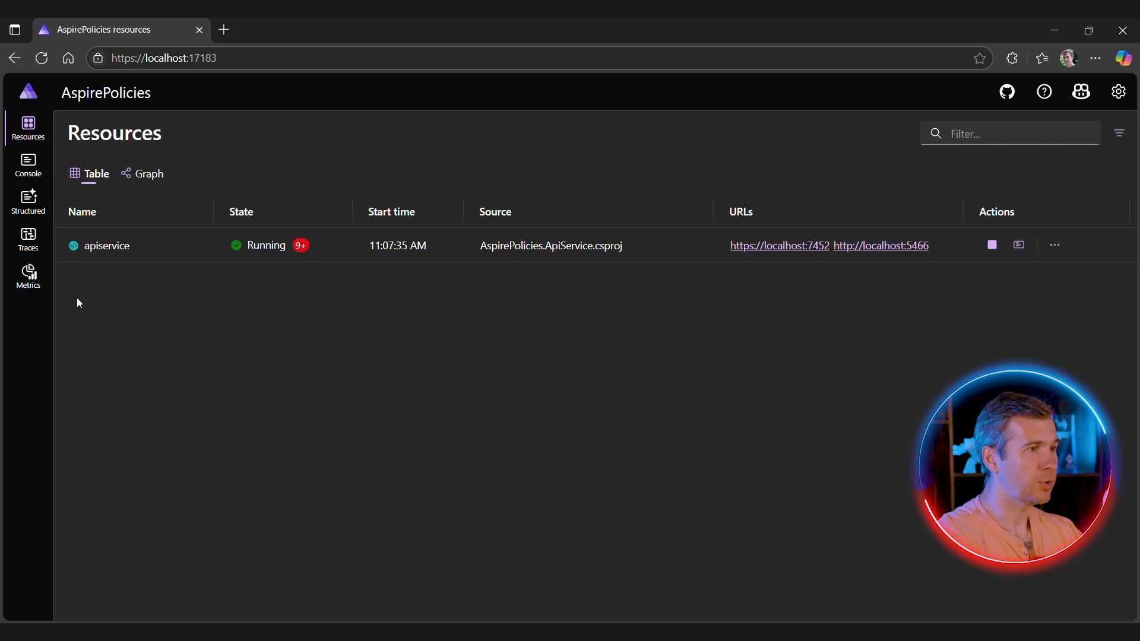
# Step: Show the Metrics view with the pending policies requests graph peaking at 4
pyautogui.click(31, 281)
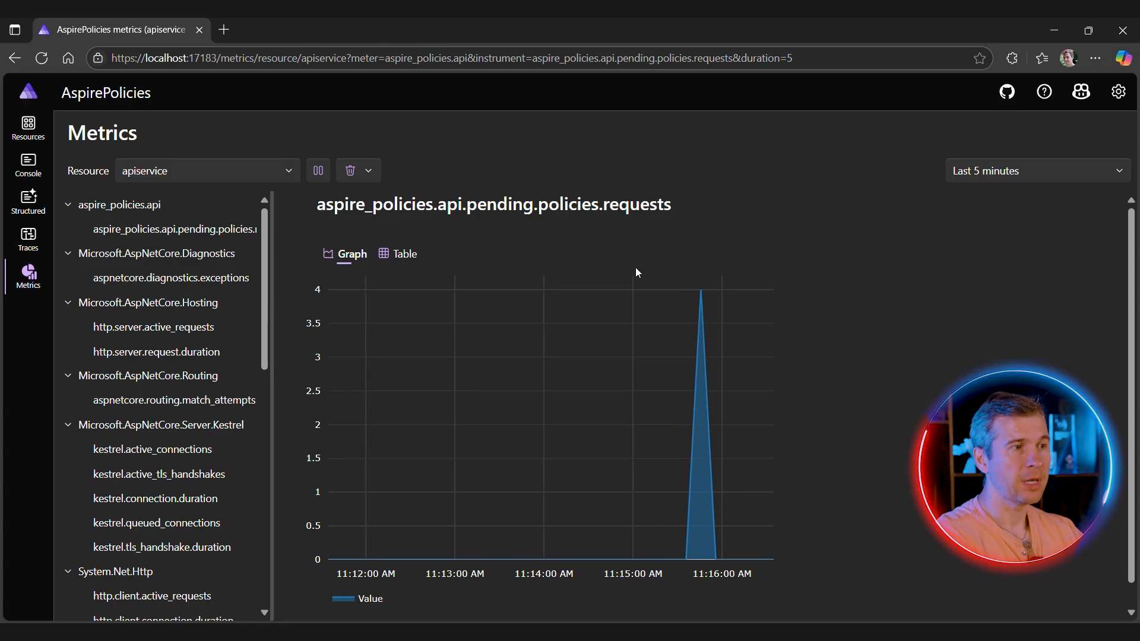
# Step: Rerun the client with clientCount = 5 and highlight the repeated retry output
pyautogui.hotkey('alt', 'Tab')
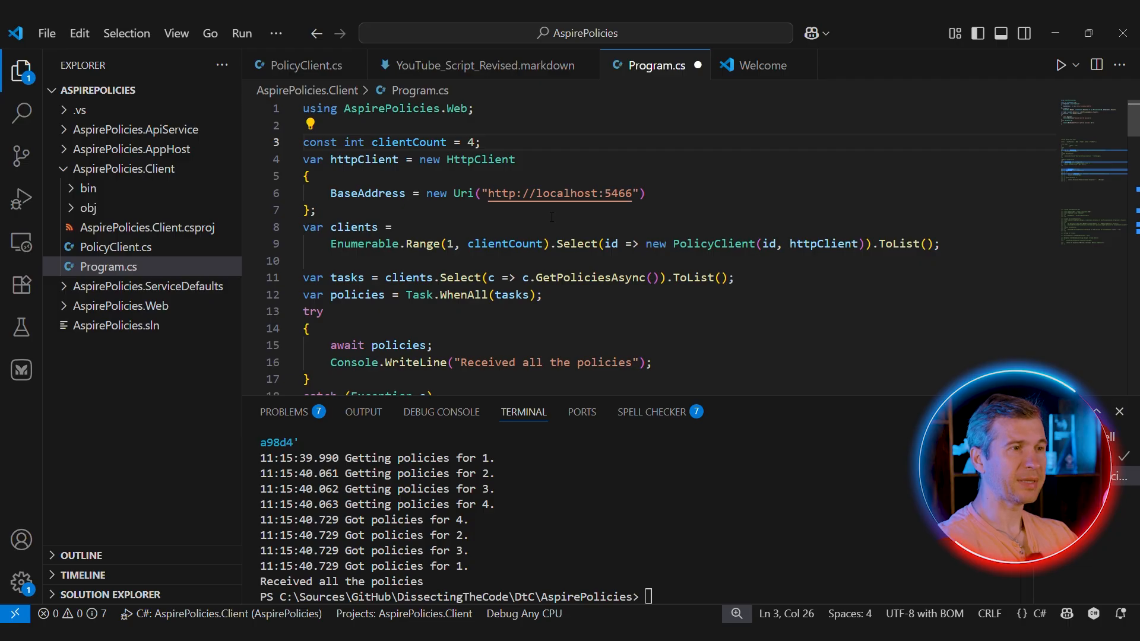
pyautogui.write('5')
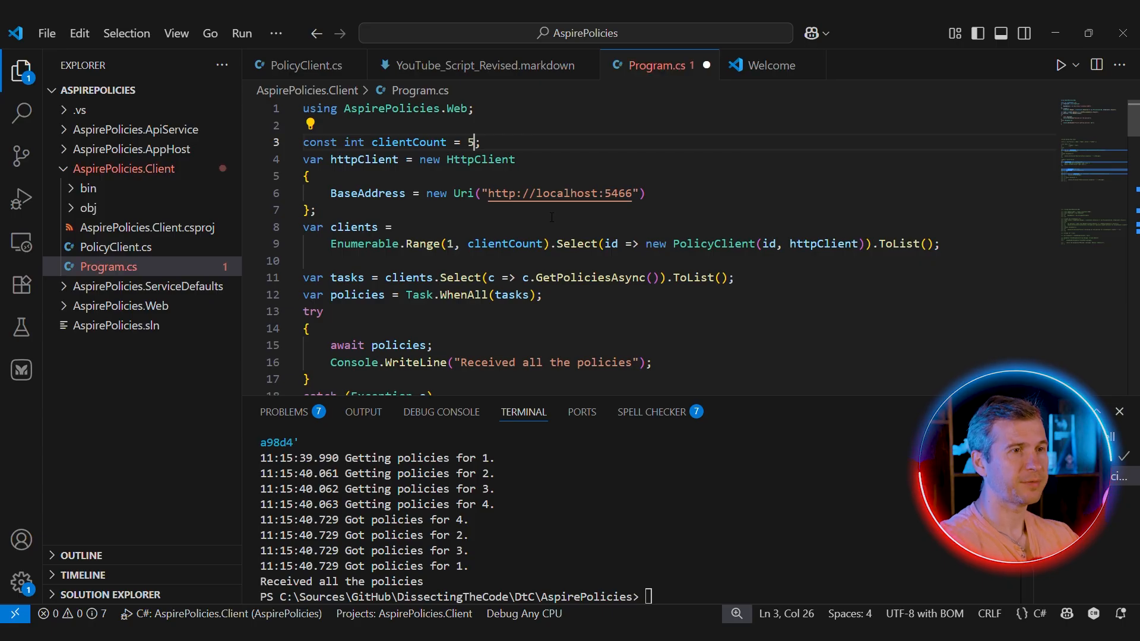
pyautogui.press('F5')
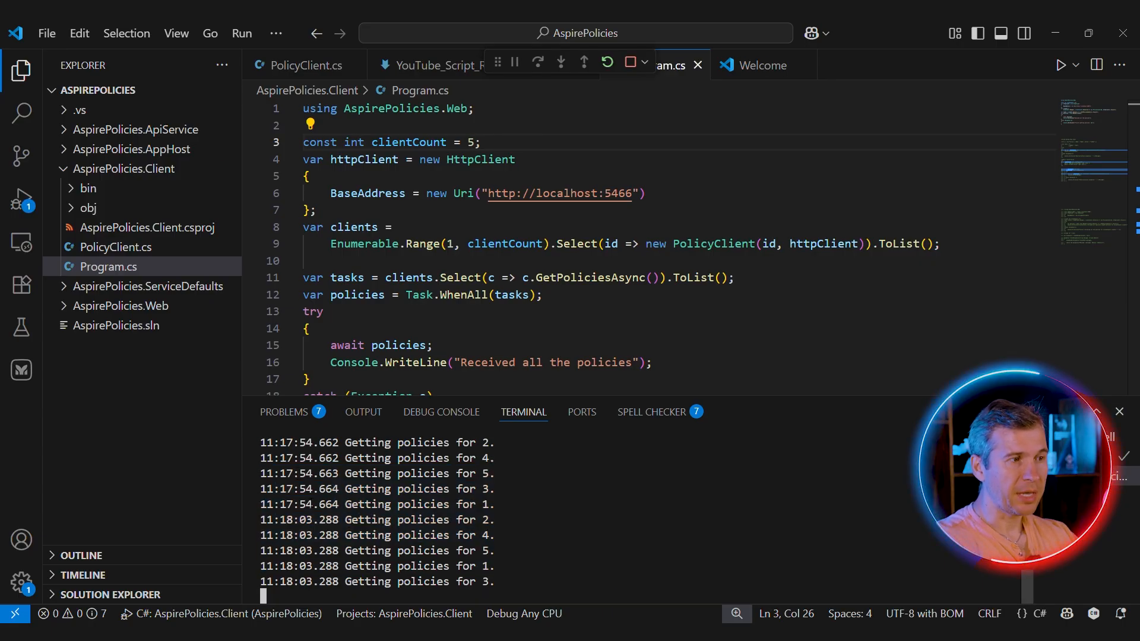
pyautogui.moveTo(260, 464); pyautogui.dragTo(499, 583)
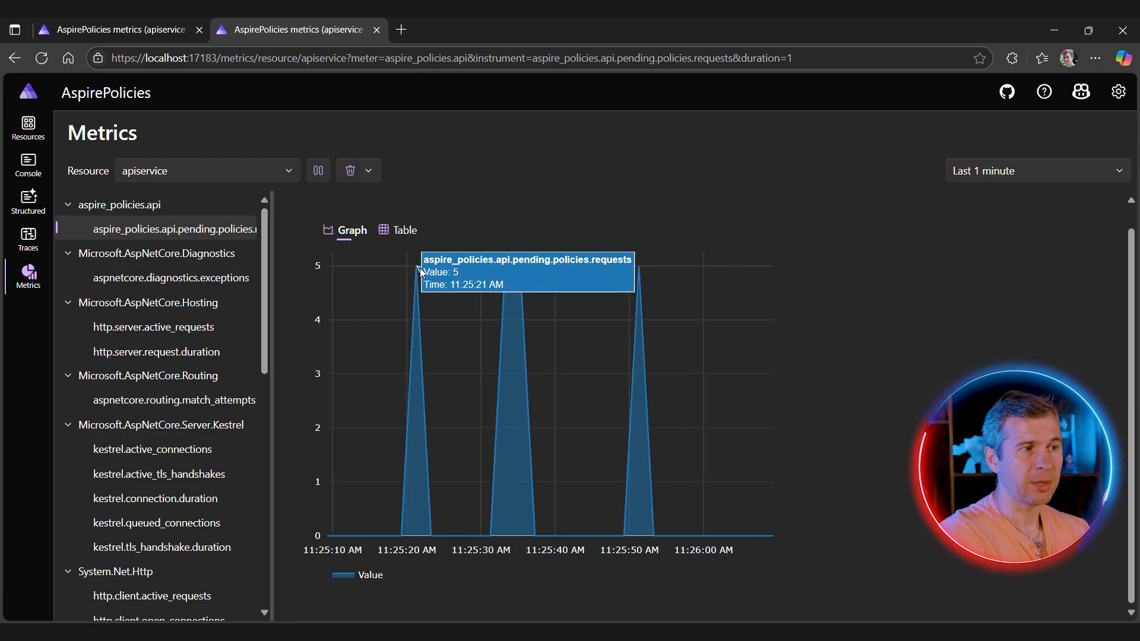
pyautogui.moveTo(577, 244)
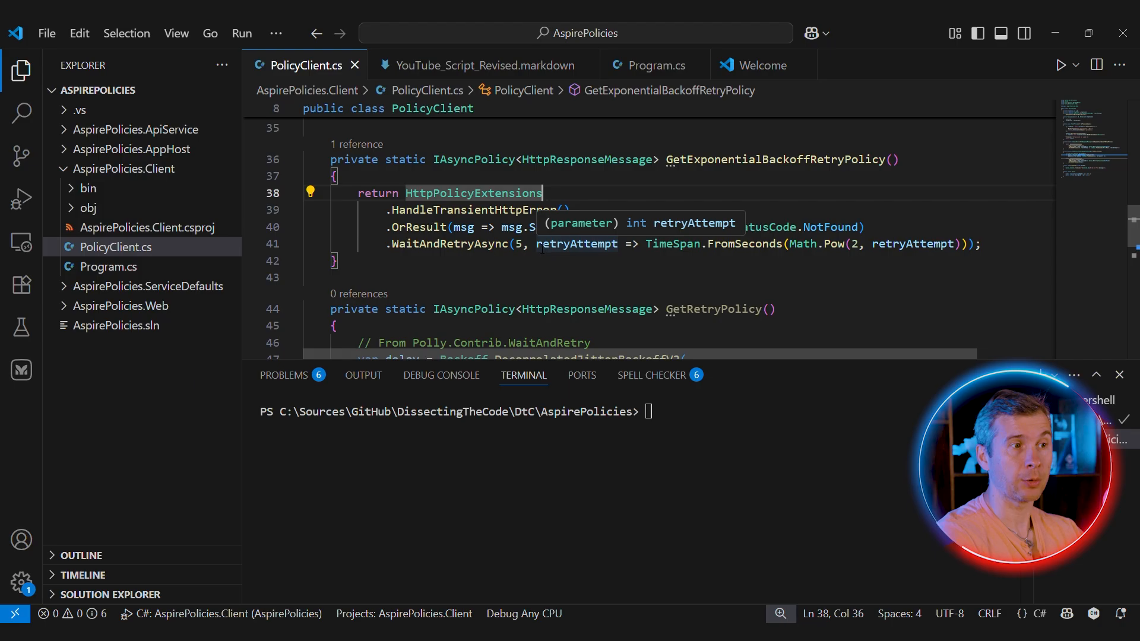
# Step: Switch _retryPolicy to the jittered Polly.Contrib.WaitAndRetry GetRetryPolicy and confirm staggered retries succeed
pyautogui.moveTo(537, 245); pyautogui.dragTo(785, 227)
pyautogui.scroll(-2, 653, 230)
pyautogui.scroll(-1, 653, 231)
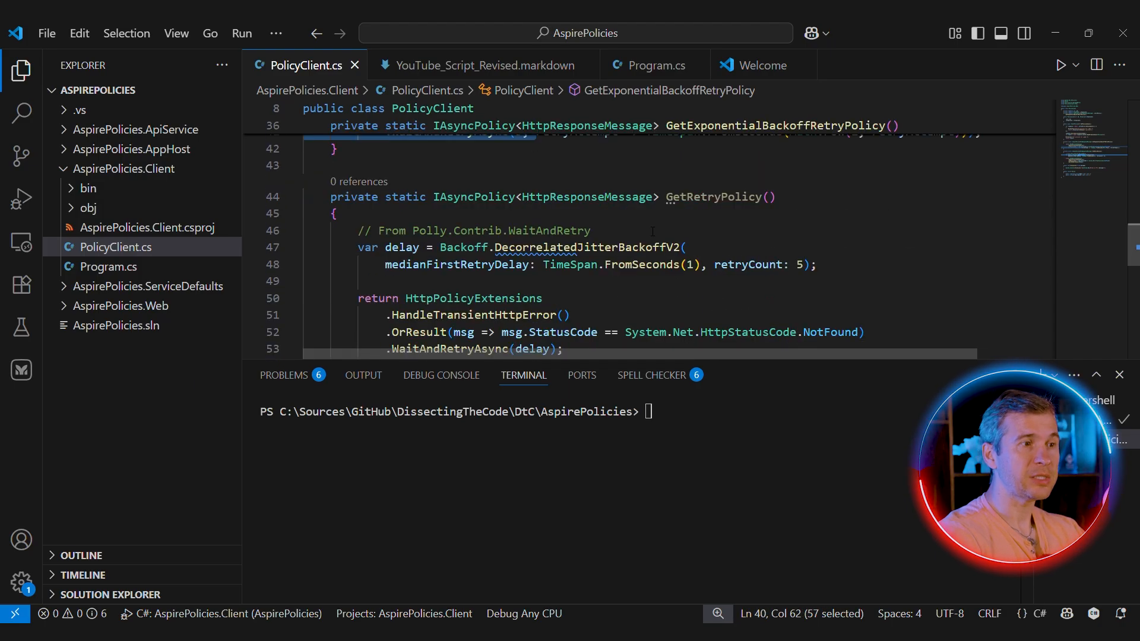
pyautogui.scroll(-1, 653, 231)
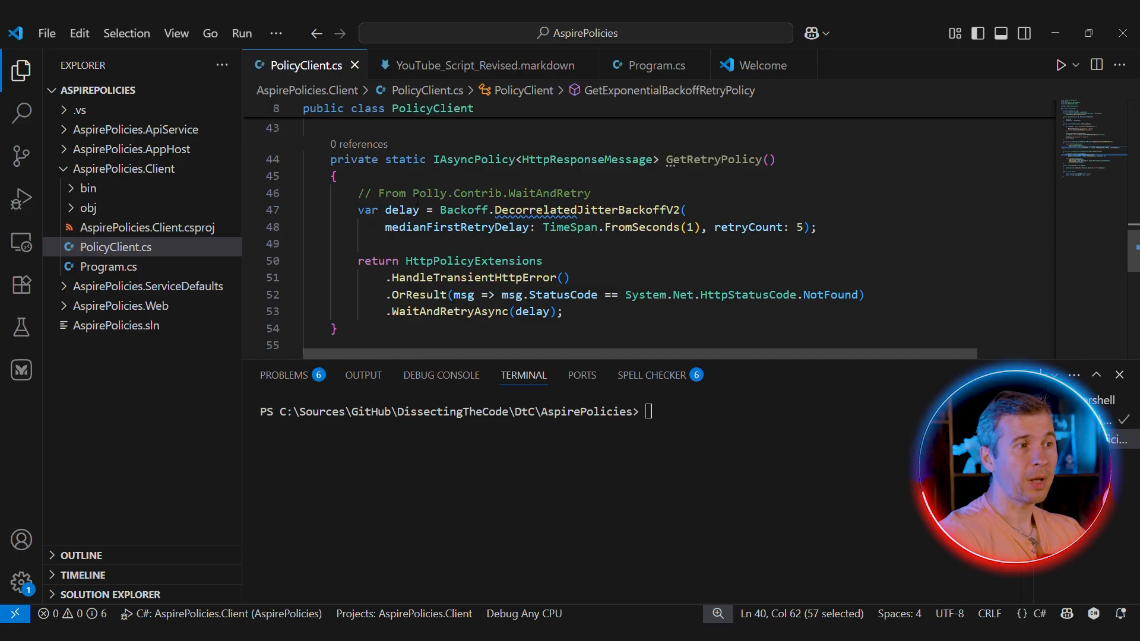
pyautogui.click(412, 192)
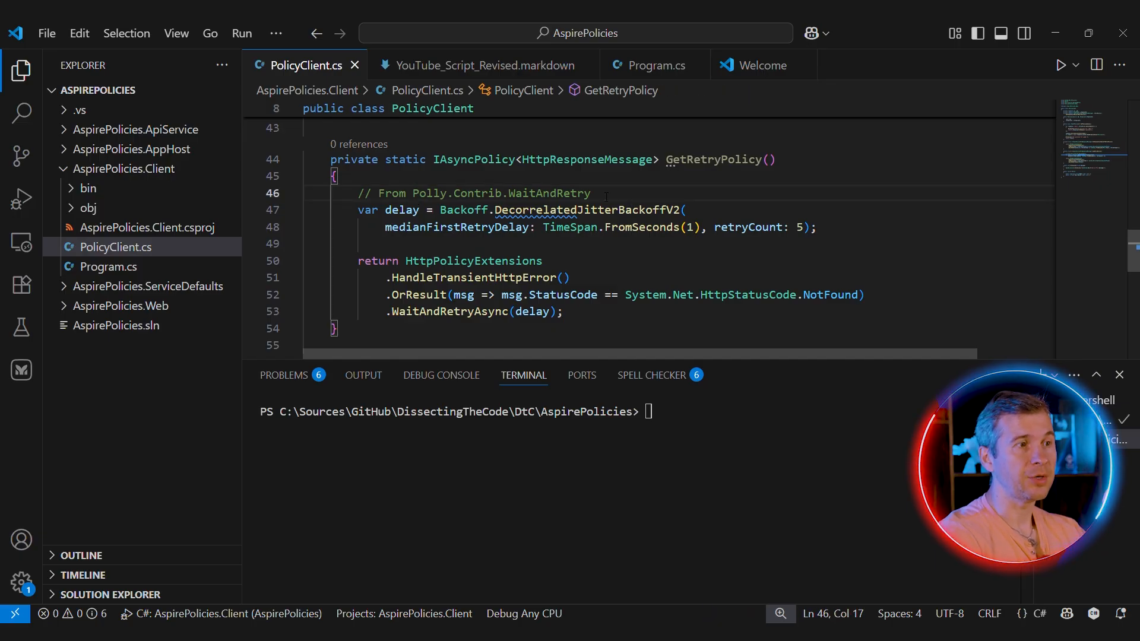
pyautogui.hotkey('shift', 'End')
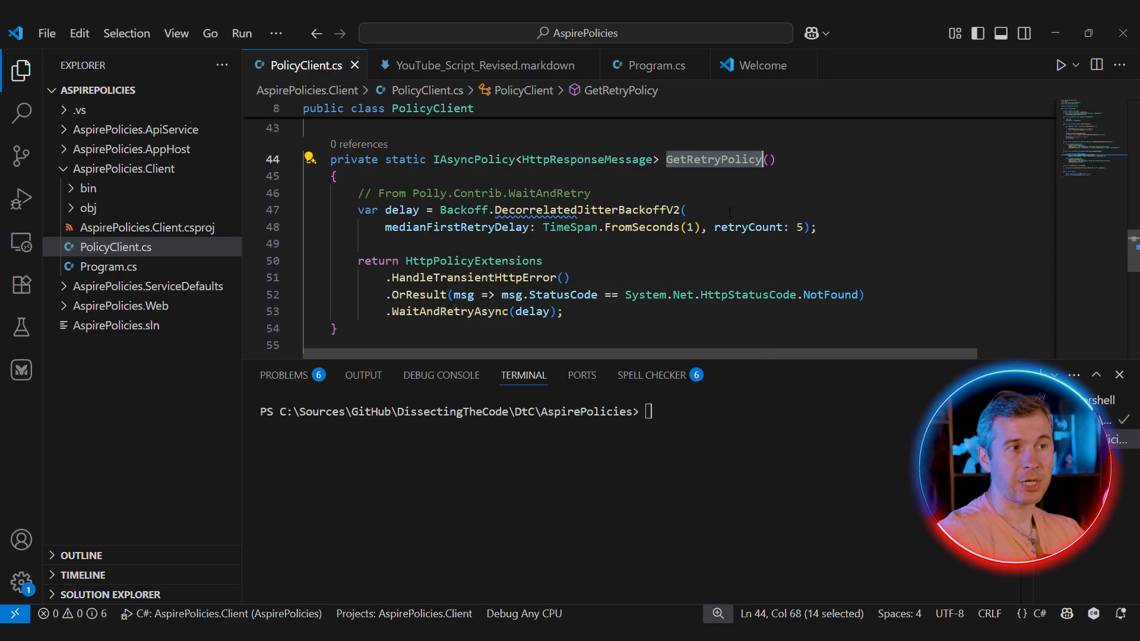
pyautogui.scroll(10, 623, 233)
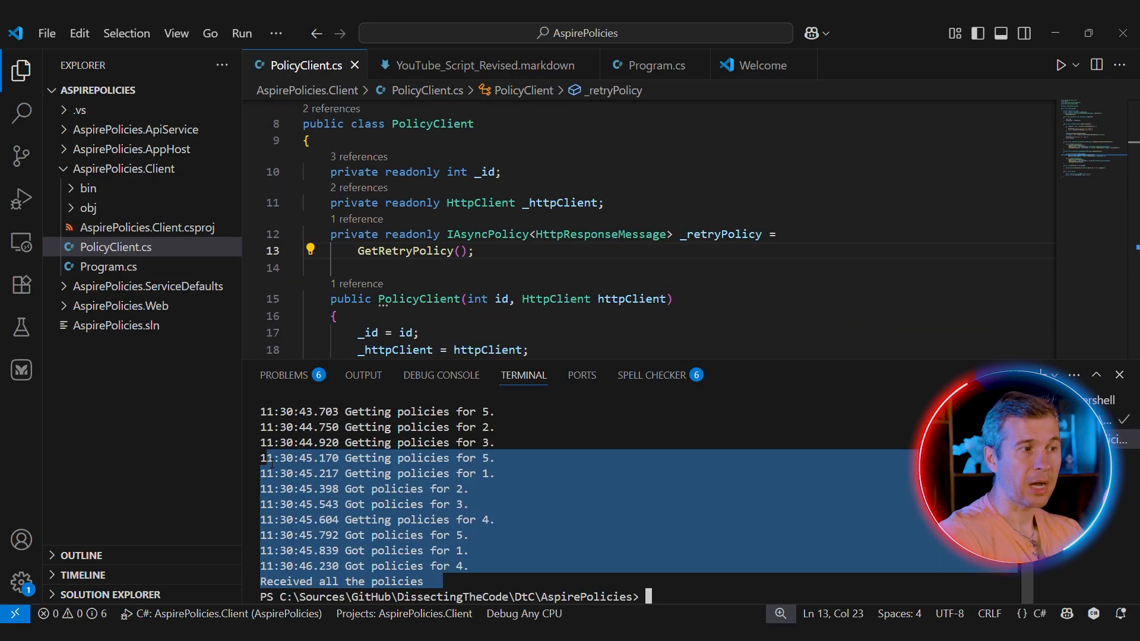
pyautogui.scroll(3, 534, 499)
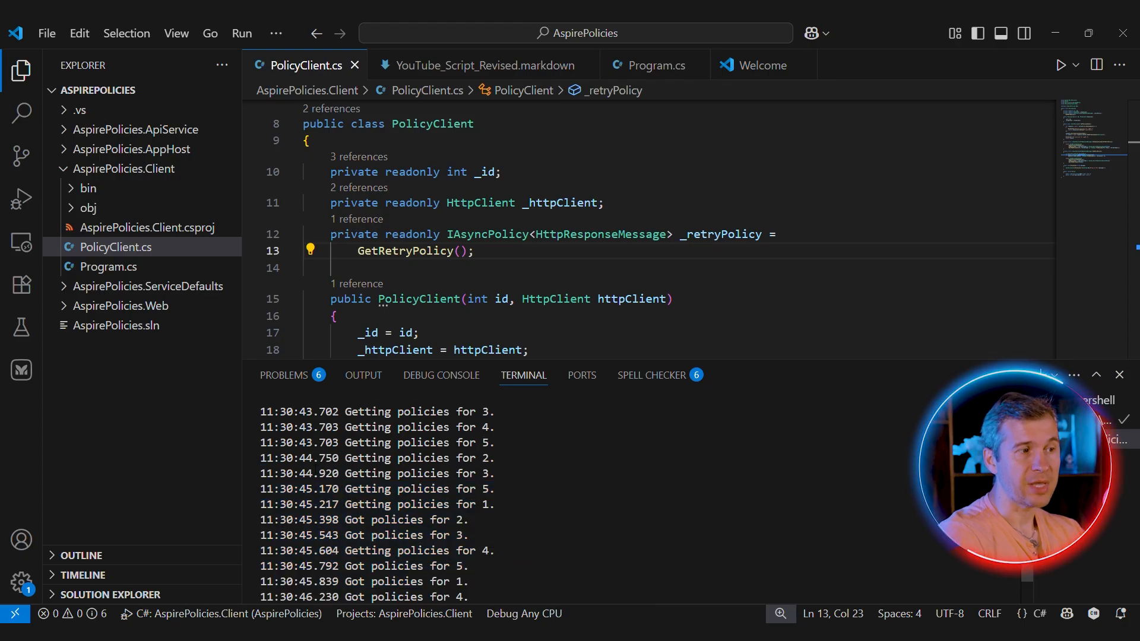
pyautogui.moveTo(293, 458); pyautogui.dragTo(345, 535)
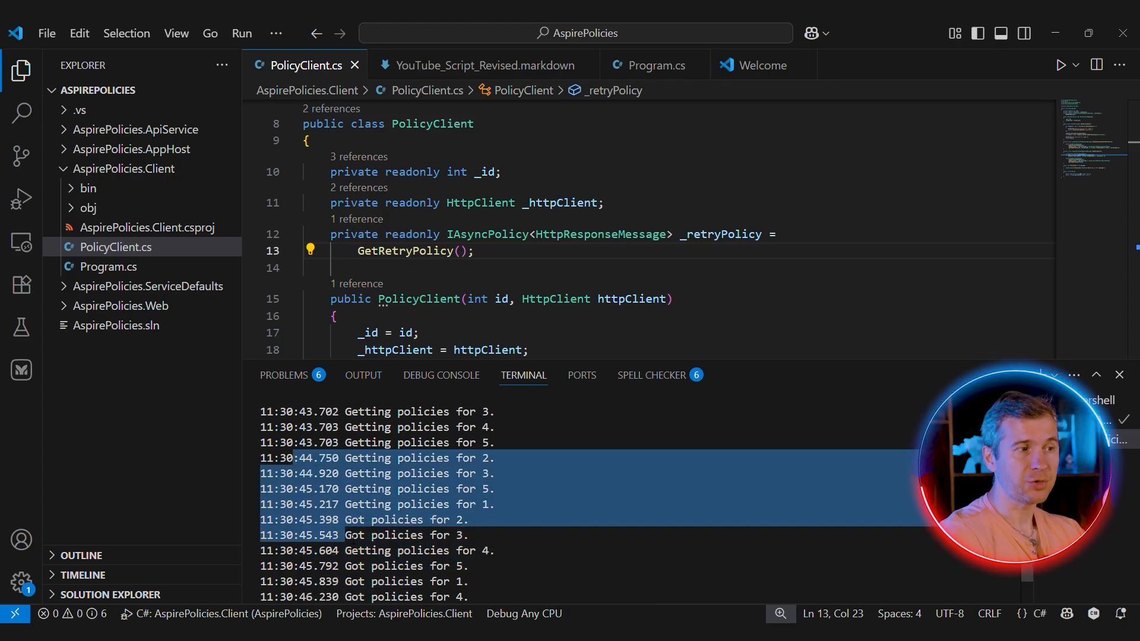